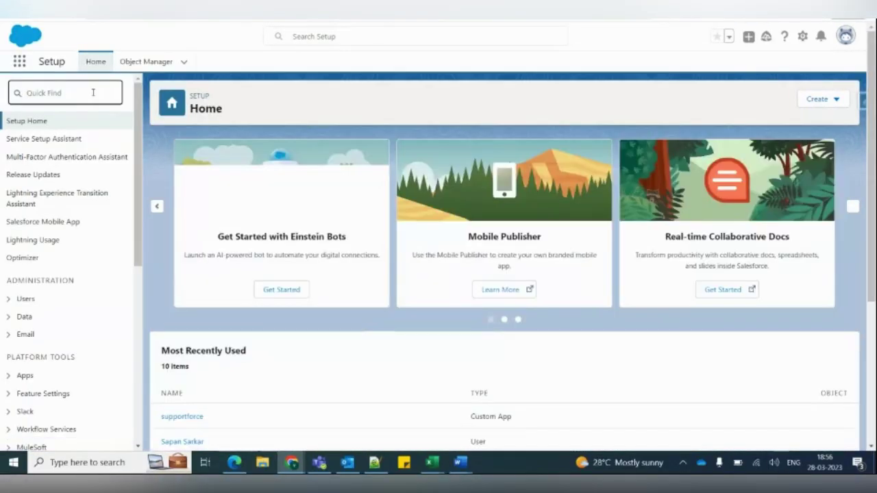
Step: Search the setup options for "sharing" and open the Sharing Settings page
{"action": "left_click", "coordinate": [93, 92]}
{"action": "type", "text": "sharing"}
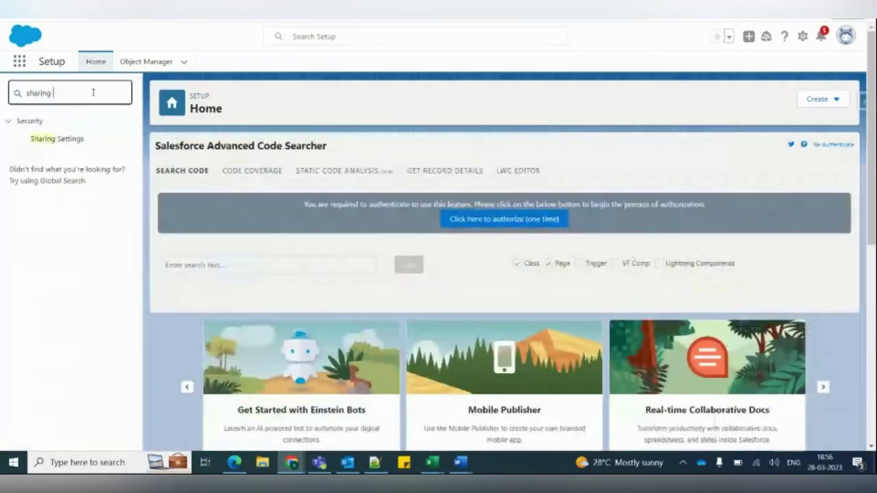
{"action": "left_click", "coordinate": [73, 141]}
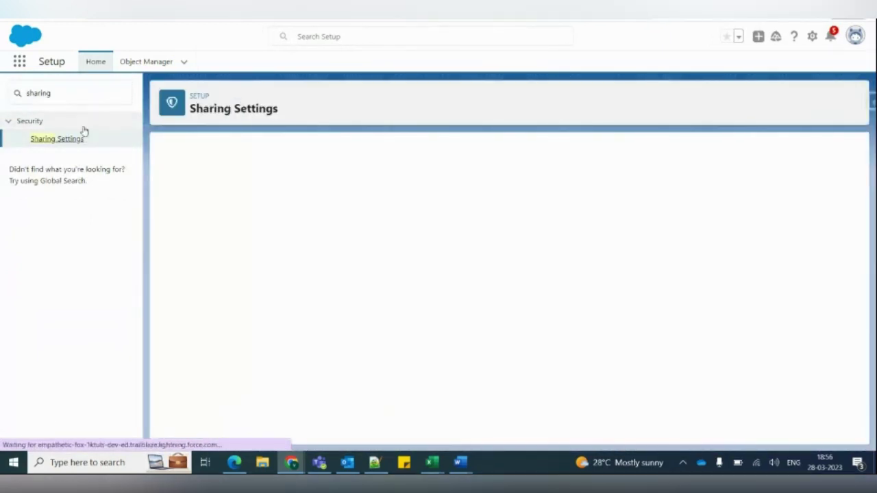
Step: Clear the sharing search text from the setup search
{"action": "left_click", "coordinate": [80, 96]}
{"action": "type", "text": "r"}
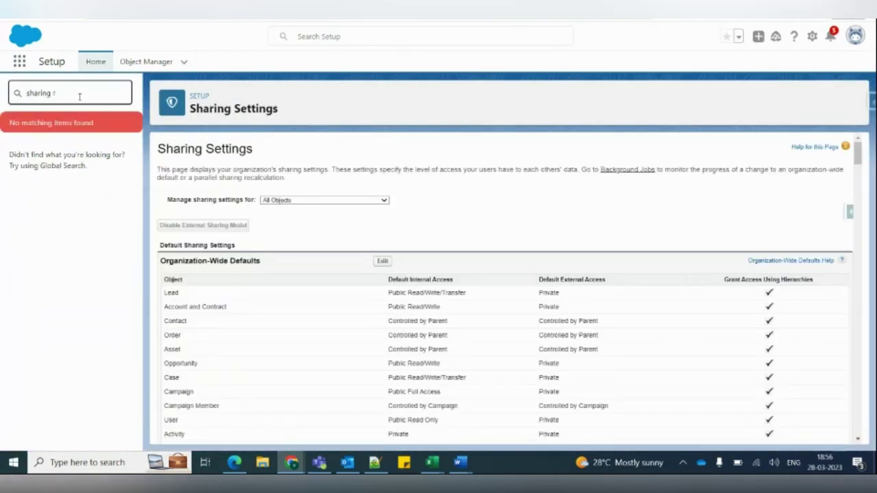
{"action": "key", "text": "BackSpace"}
{"action": "key", "text": "BackSpace"}
{"action": "key", "text": "BackSpace"}
{"action": "key", "text": "BackSpace"}
{"action": "key", "text": "BackSpace"}
{"action": "key", "text": "BackSpace"}
{"action": "key", "text": "BackSpace"}
{"action": "key", "text": "BackSpace"}
{"action": "key", "text": "BackSpace"}
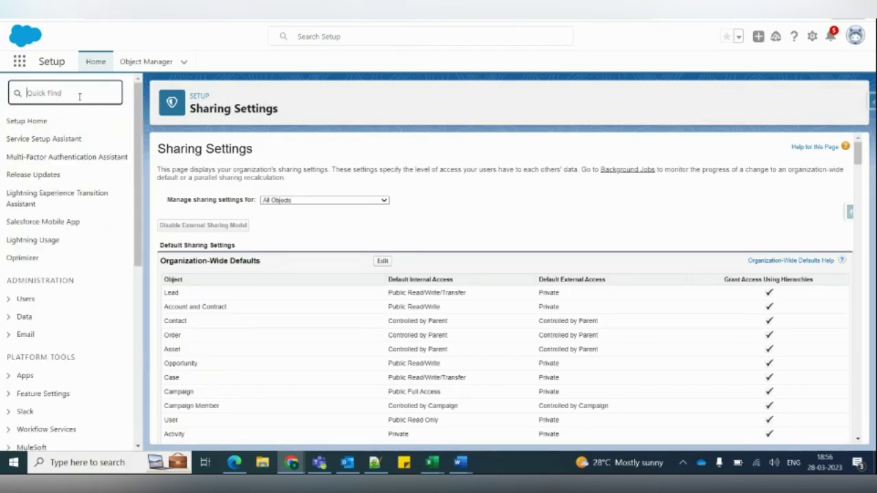
Step: Examine the organization-wide defaults, other settings and object sharing rules on the Sharing Settings page
{"action": "scroll", "coordinate": [329, 294], "scroll_direction": "down", "scroll_amount": 5}
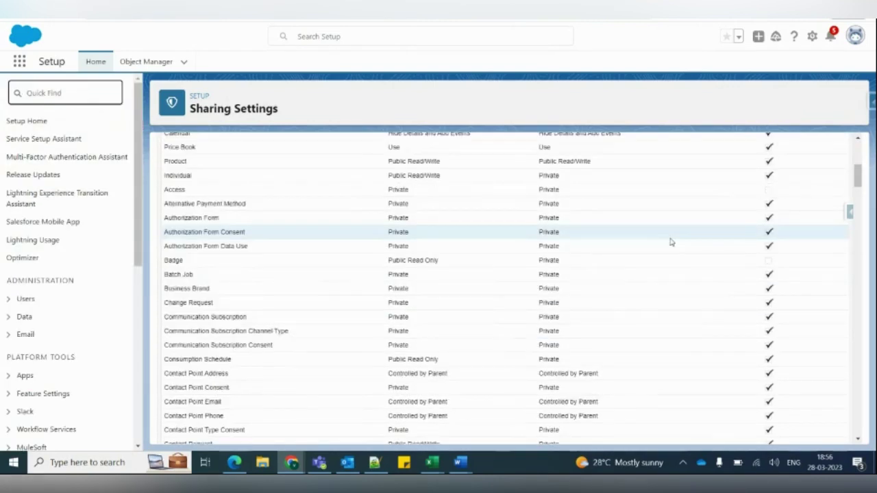
{"action": "mouse_move", "coordinate": [857, 176]}
{"action": "left_mouse_down"}
{"action": "mouse_move", "coordinate": [857, 241]}
{"action": "mouse_move", "coordinate": [850, 163]}
{"action": "left_mouse_up"}
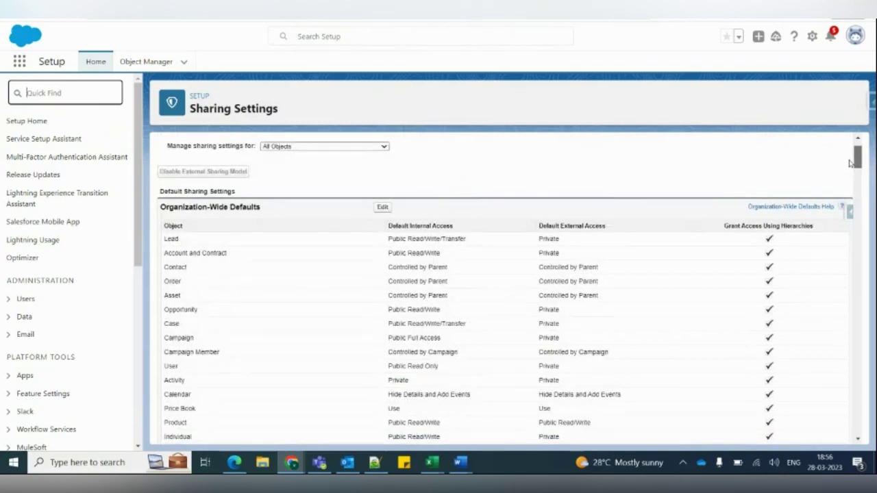
{"action": "scroll", "coordinate": [692, 161], "scroll_direction": "down", "scroll_amount": 4}
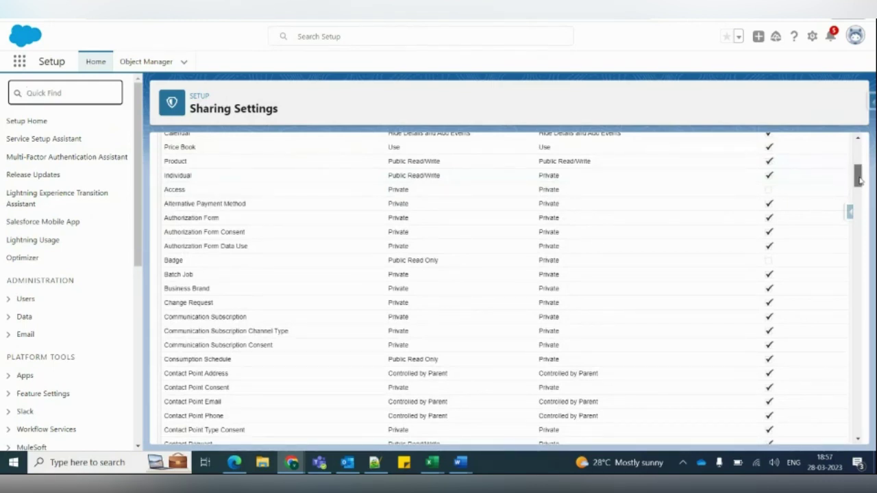
{"action": "left_click_drag", "start_coordinate": [858, 180], "coordinate": [873, 233]}
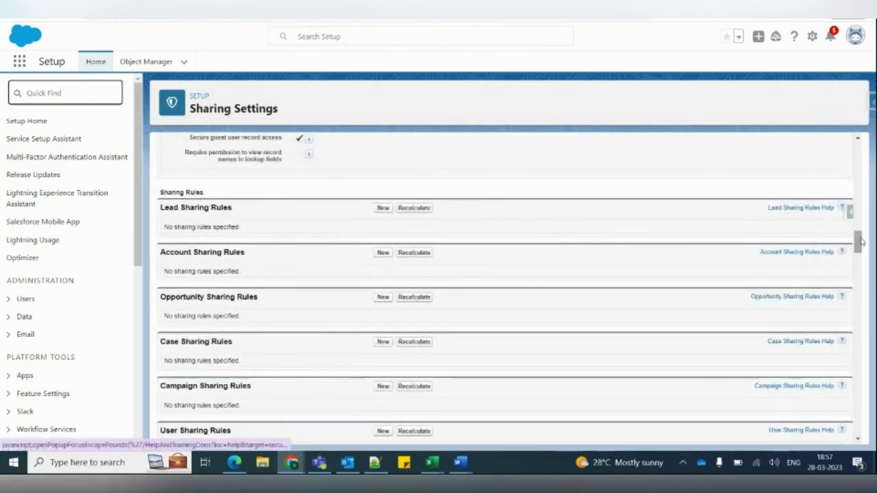
{"action": "left_click_drag", "start_coordinate": [862, 243], "coordinate": [861, 231]}
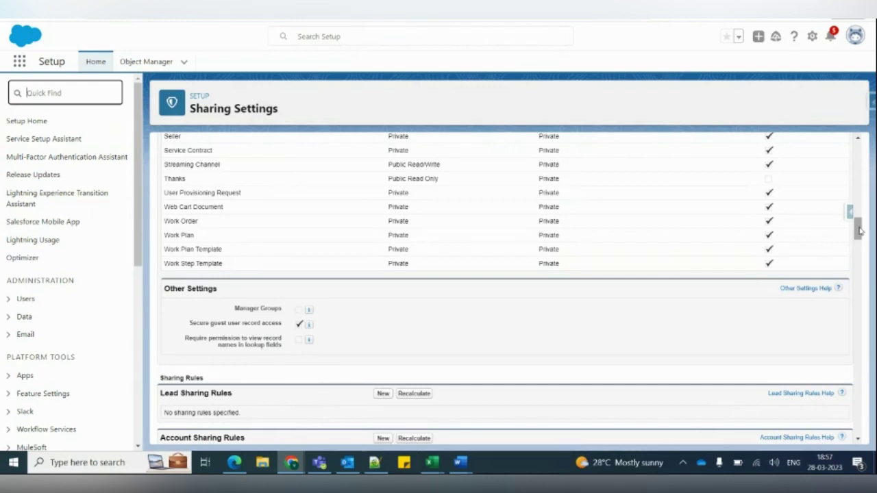
{"action": "left_click_drag", "start_coordinate": [859, 231], "coordinate": [861, 237]}
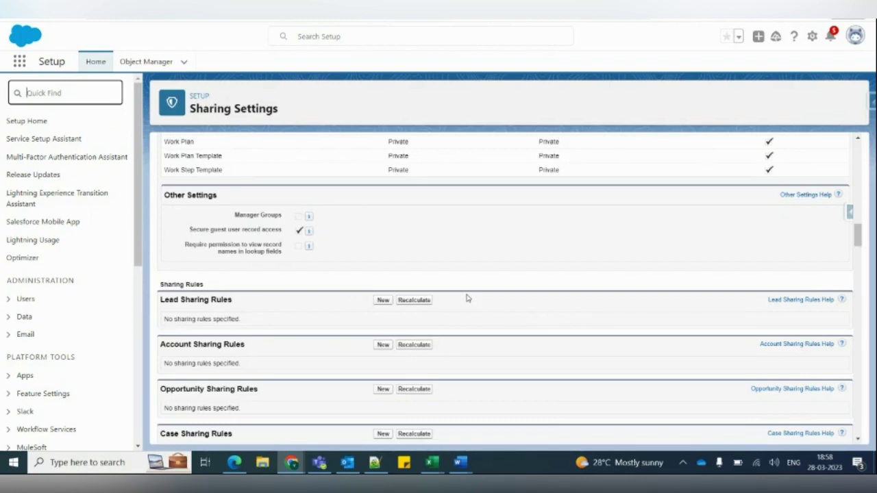
Step: Search Google for "governor limits in salesforce" in a new browser tab and open the Apex Governor Limits result
{"action": "left_click", "coordinate": [536, 6]}
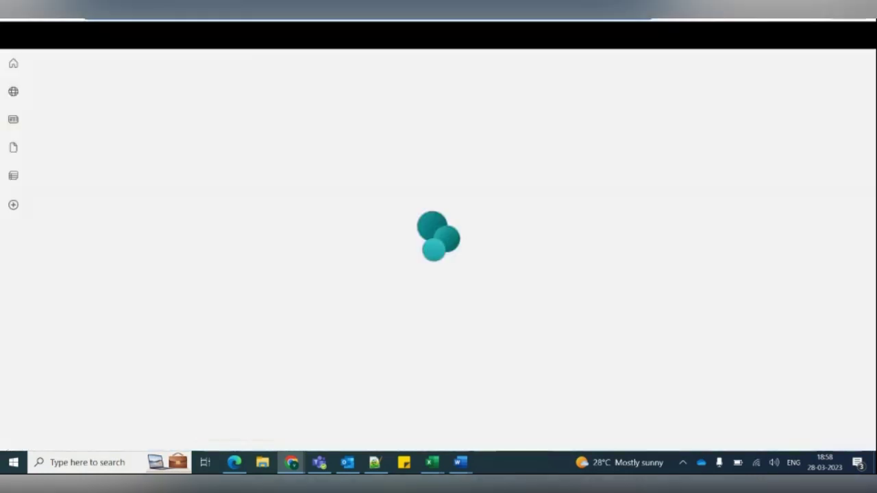
{"action": "key", "text": "ctrl+l"}
{"action": "type", "text": "gove"}
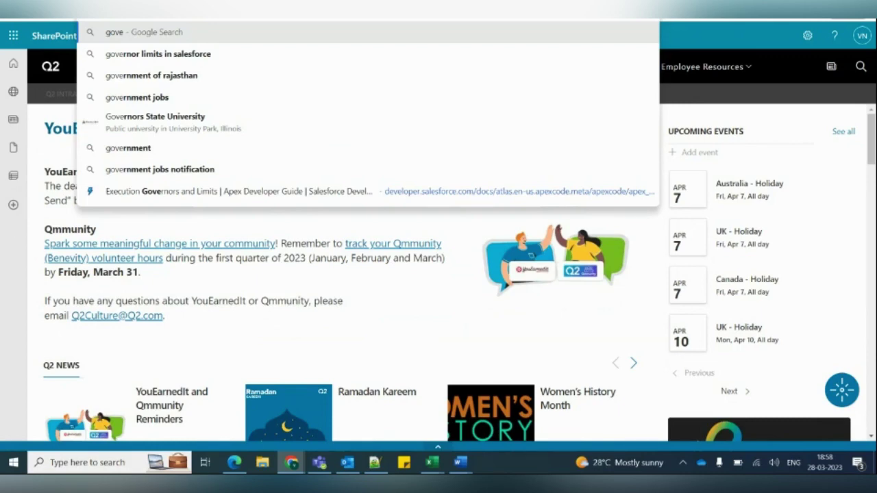
{"action": "key", "text": "Down"}
{"action": "key", "text": "Return"}
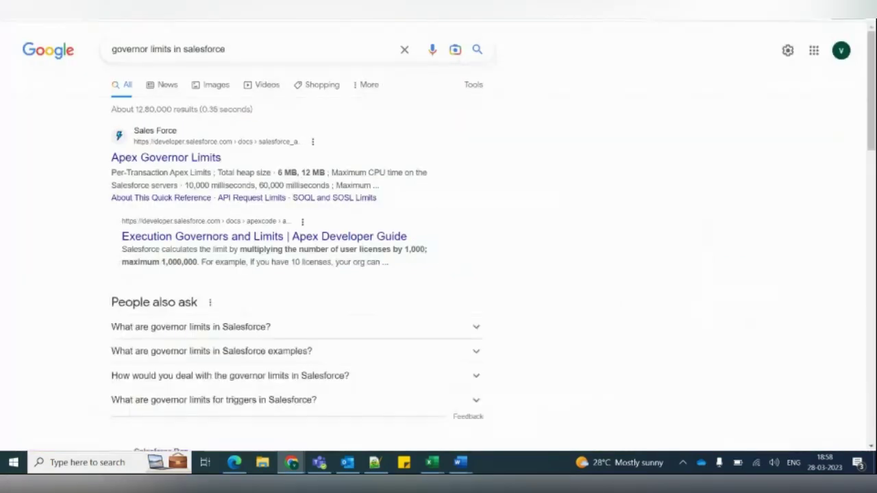
{"action": "left_click", "coordinate": [150, 161]}
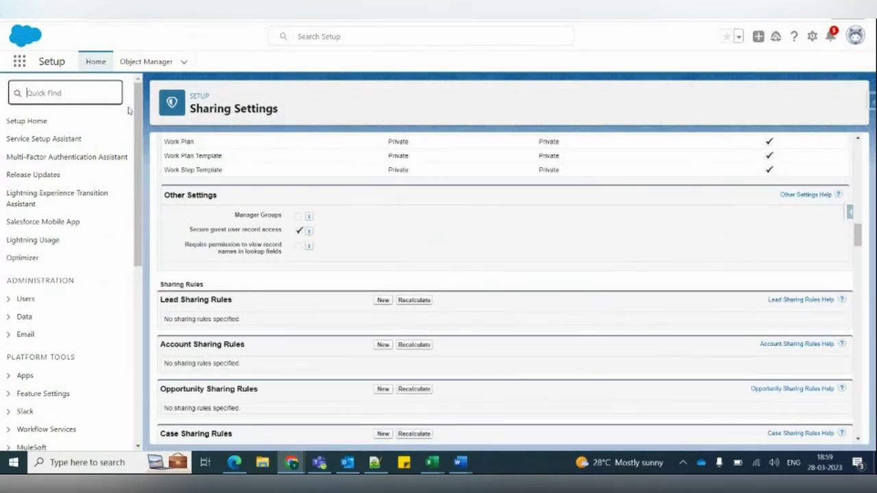
Step: Back in Salesforce Setup, search for "profiles", open the Profiles page and open the Custom: Sales Profile
{"action": "left_click", "coordinate": [79, 93]}
{"action": "type", "text": "prof"}
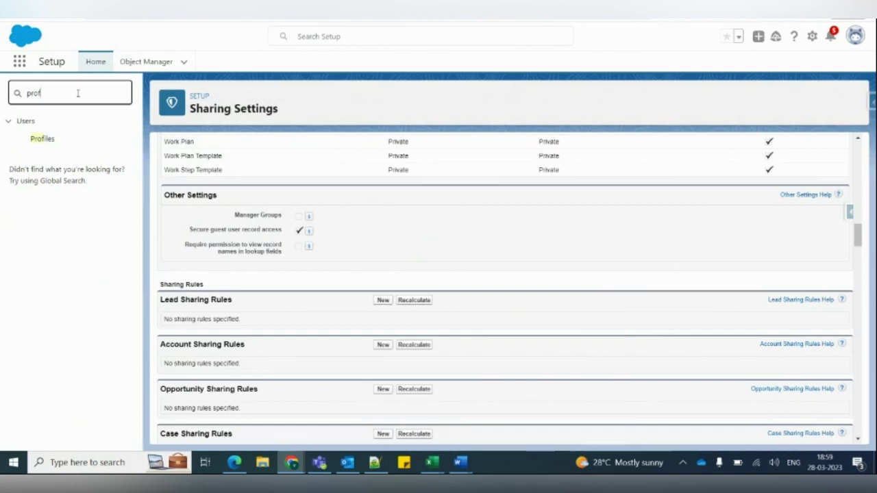
{"action": "type", "text": "iles"}
{"action": "left_click", "coordinate": [41, 140]}
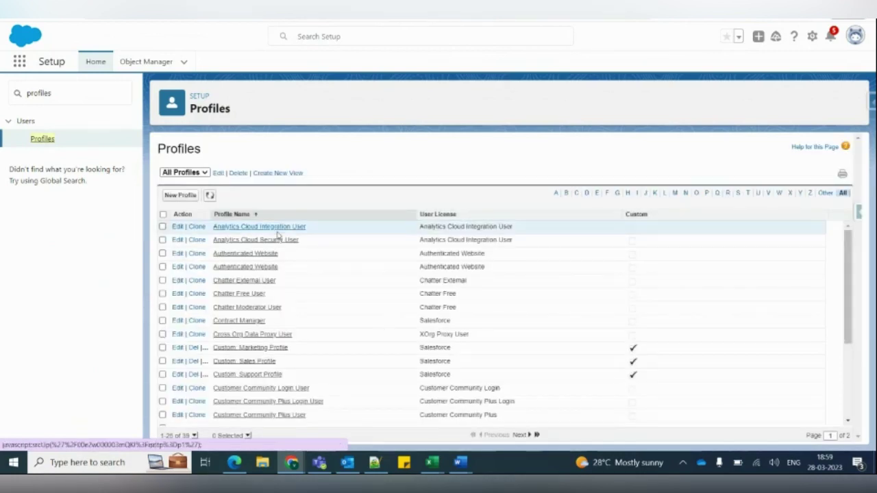
{"action": "scroll", "coordinate": [254, 308], "scroll_direction": "down", "scroll_amount": 2}
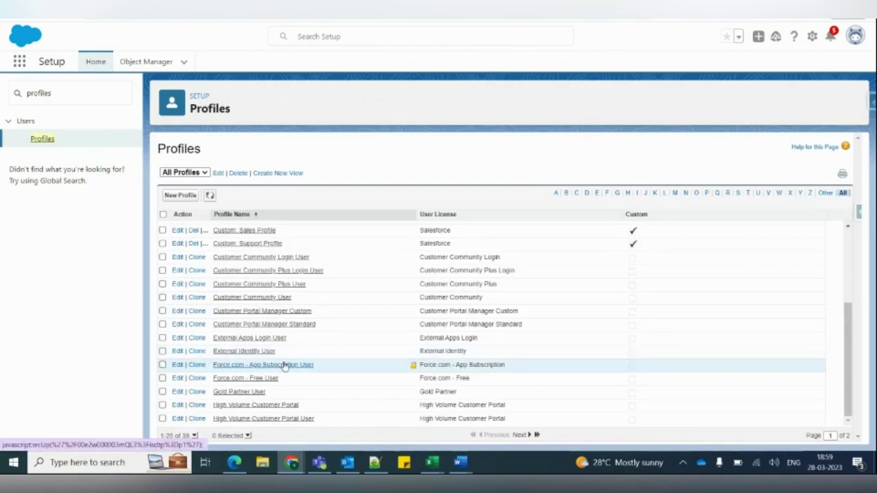
{"action": "left_click", "coordinate": [245, 233]}
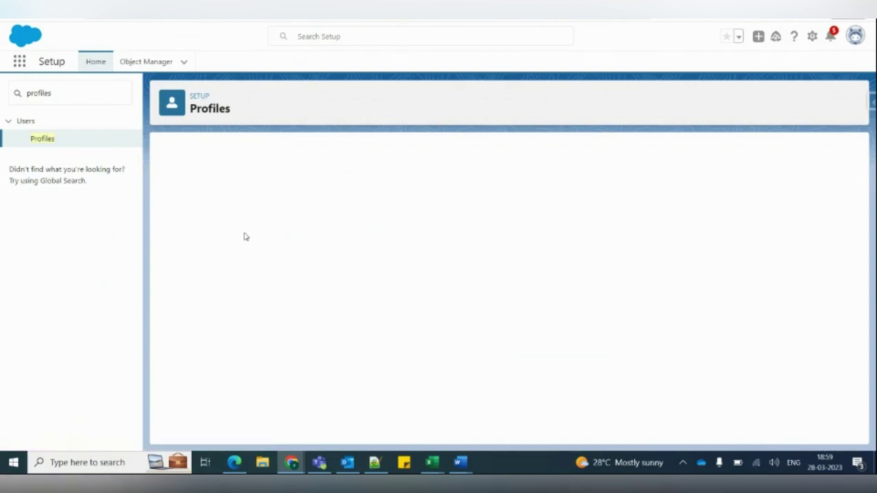
Step: Examine the sales profile's standard object permissions, session settings, password policies, login restrictions and enabled access sections
{"action": "scroll", "coordinate": [438, 313], "scroll_direction": "down", "scroll_amount": 20}
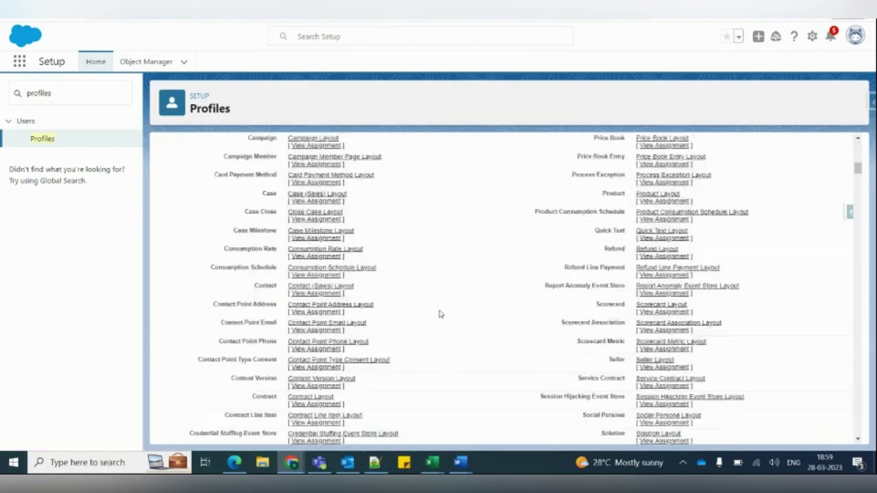
{"action": "scroll", "coordinate": [439, 314], "scroll_direction": "down", "scroll_amount": 20}
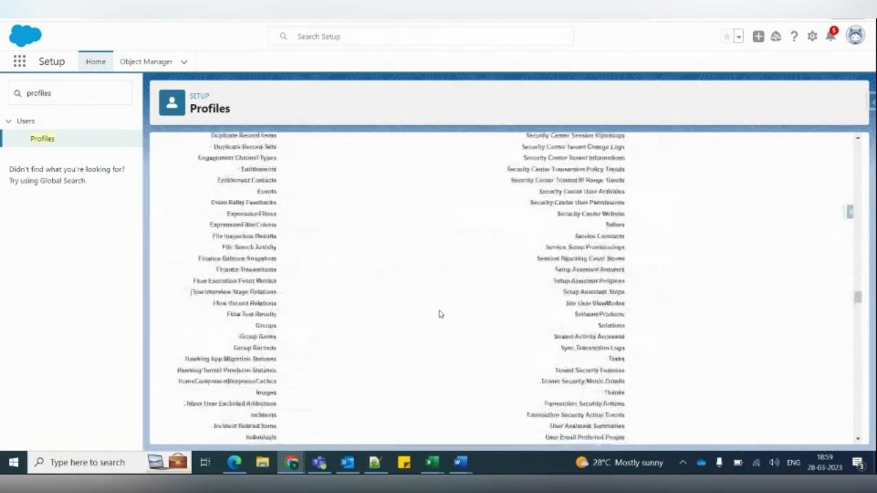
{"action": "scroll", "coordinate": [440, 313], "scroll_direction": "down", "scroll_amount": 20}
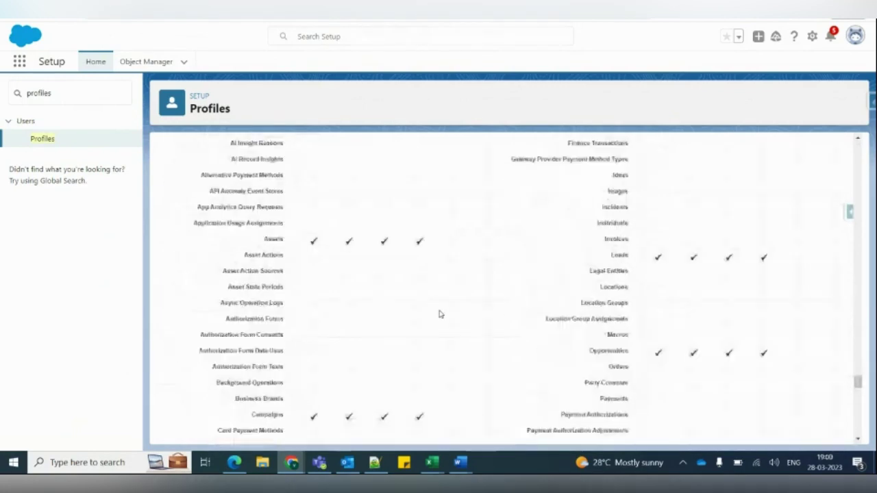
{"action": "scroll", "coordinate": [440, 314], "scroll_direction": "down", "scroll_amount": 4}
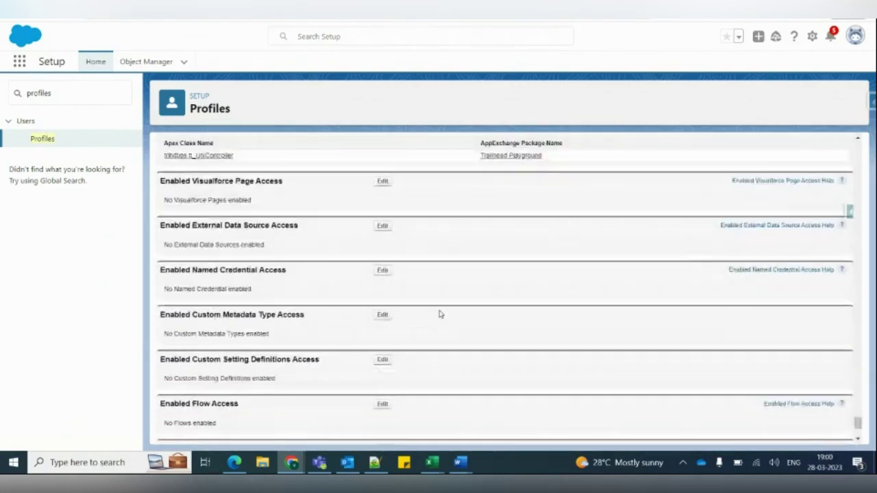
{"action": "scroll", "coordinate": [440, 314], "scroll_direction": "up", "scroll_amount": 4}
{"action": "scroll", "coordinate": [440, 314], "scroll_direction": "up", "scroll_amount": 5}
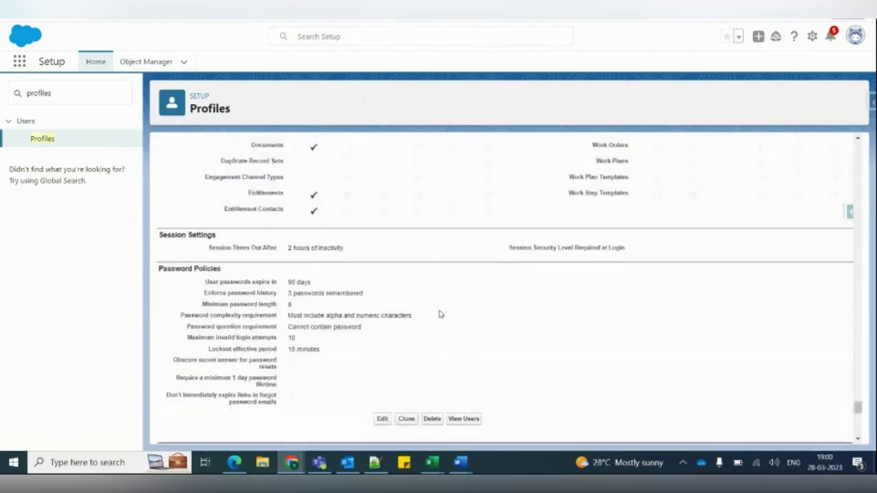
{"action": "scroll", "coordinate": [440, 314], "scroll_direction": "up", "scroll_amount": 5}
{"action": "scroll", "coordinate": [439, 314], "scroll_direction": "up", "scroll_amount": 6}
{"action": "scroll", "coordinate": [440, 313], "scroll_direction": "up", "scroll_amount": 1}
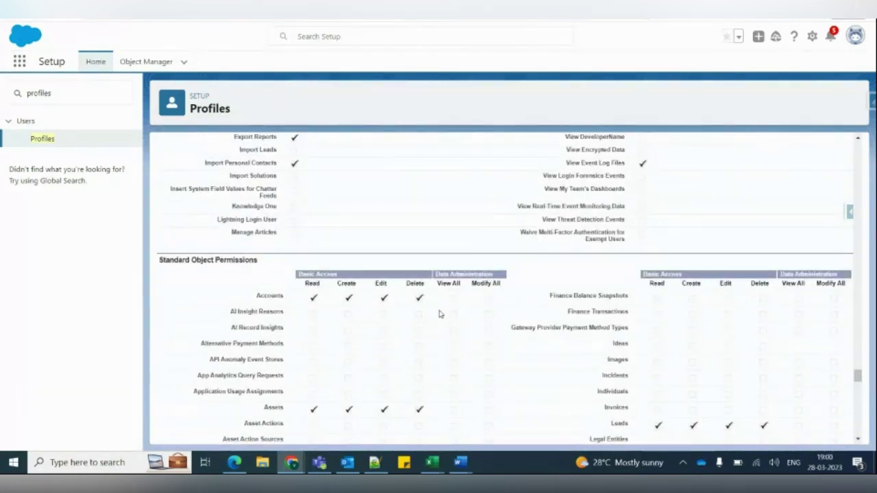
{"action": "scroll", "coordinate": [462, 255], "scroll_direction": "up", "scroll_amount": 3}
{"action": "scroll", "coordinate": [461, 255], "scroll_direction": "down", "scroll_amount": 4}
{"action": "scroll", "coordinate": [461, 254], "scroll_direction": "down", "scroll_amount": 10}
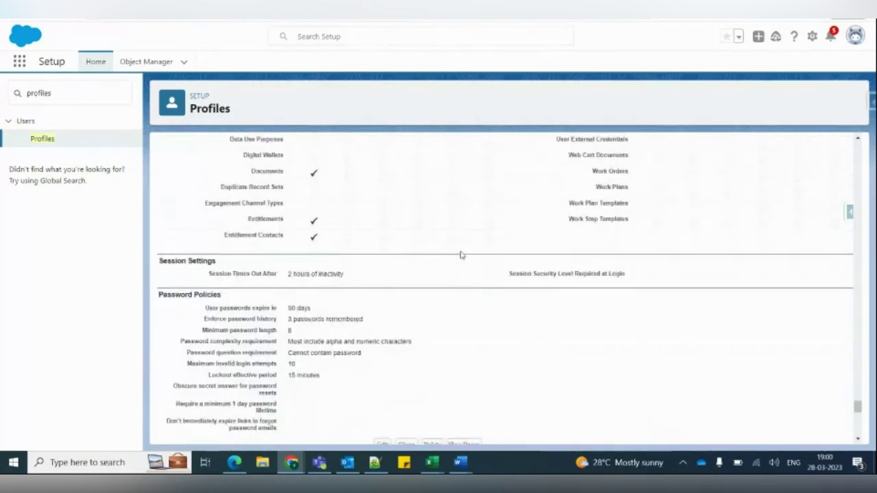
{"action": "scroll", "coordinate": [461, 255], "scroll_direction": "down", "scroll_amount": 3}
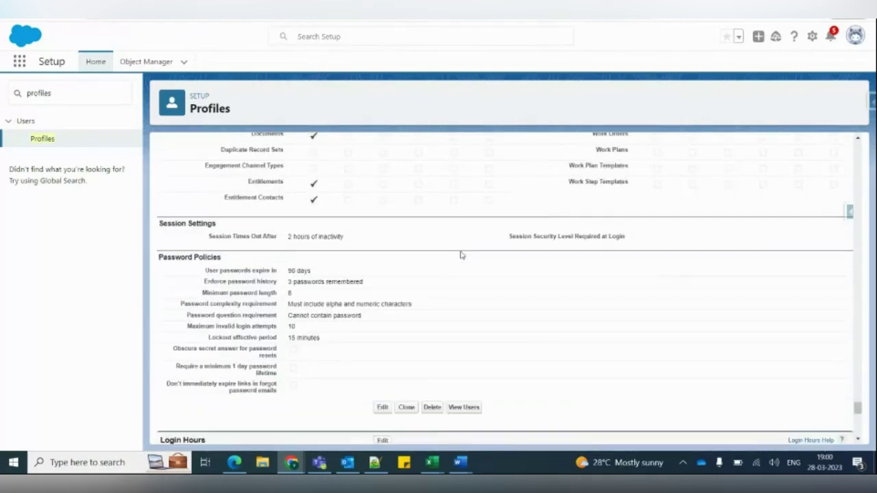
{"action": "scroll", "coordinate": [461, 255], "scroll_direction": "down", "scroll_amount": 3}
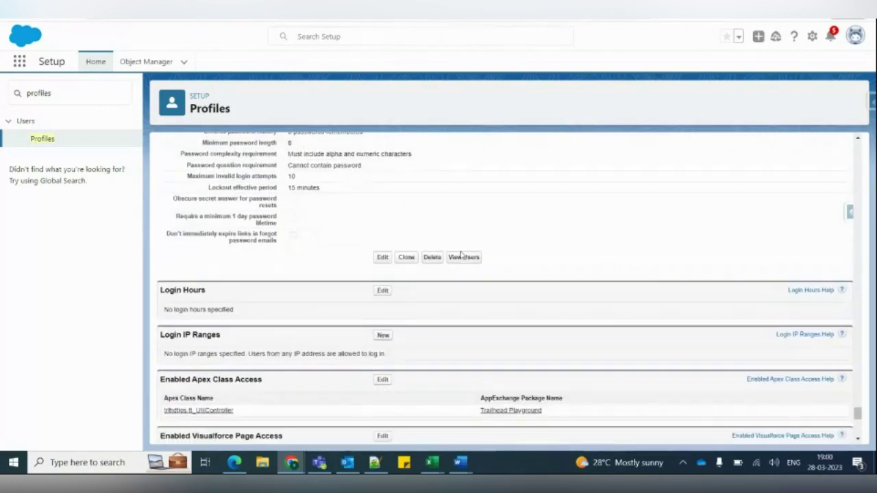
{"action": "scroll", "coordinate": [461, 255], "scroll_direction": "up", "scroll_amount": 4}
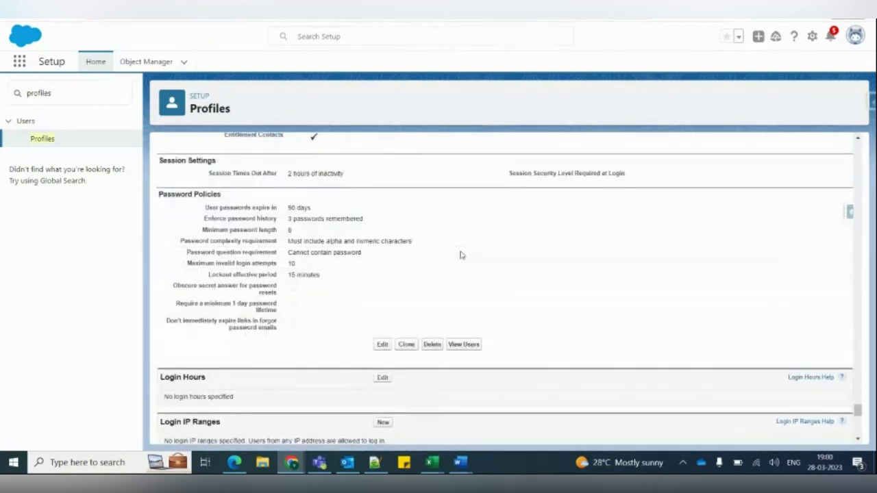
{"action": "scroll", "coordinate": [304, 306], "scroll_direction": "up", "scroll_amount": 1}
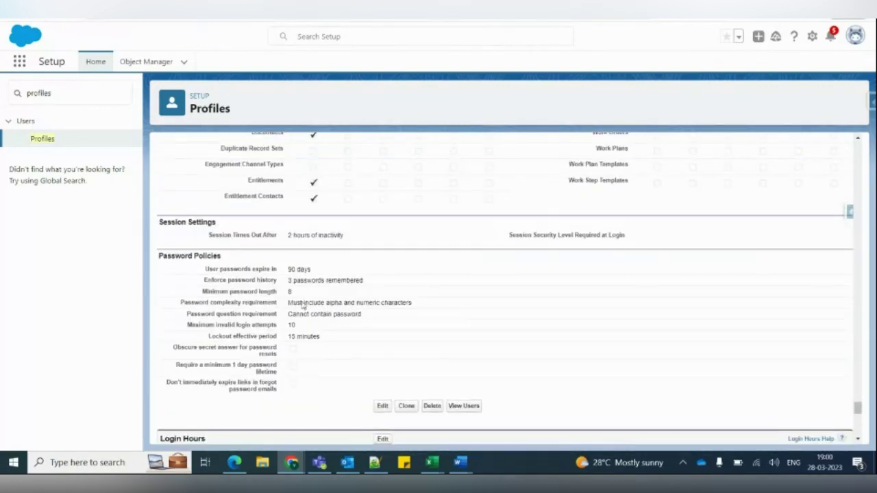
Step: Examine the administrative and general user permissions of the sales profile, then return to its profile details
{"action": "scroll", "coordinate": [303, 306], "scroll_direction": "up", "scroll_amount": 10}
{"action": "scroll", "coordinate": [303, 306], "scroll_direction": "up", "scroll_amount": 10}
{"action": "scroll", "coordinate": [304, 306], "scroll_direction": "up", "scroll_amount": 2}
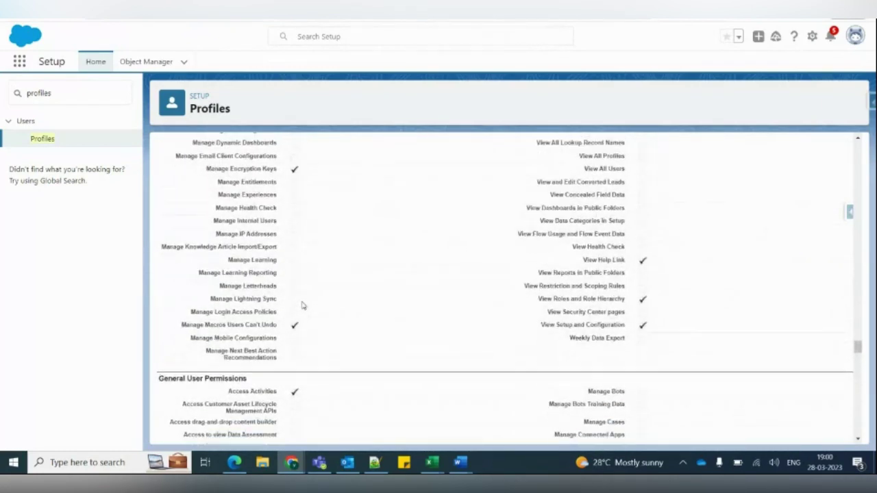
{"action": "scroll", "coordinate": [304, 306], "scroll_direction": "down", "scroll_amount": 1}
{"action": "scroll", "coordinate": [303, 306], "scroll_direction": "down", "scroll_amount": 4}
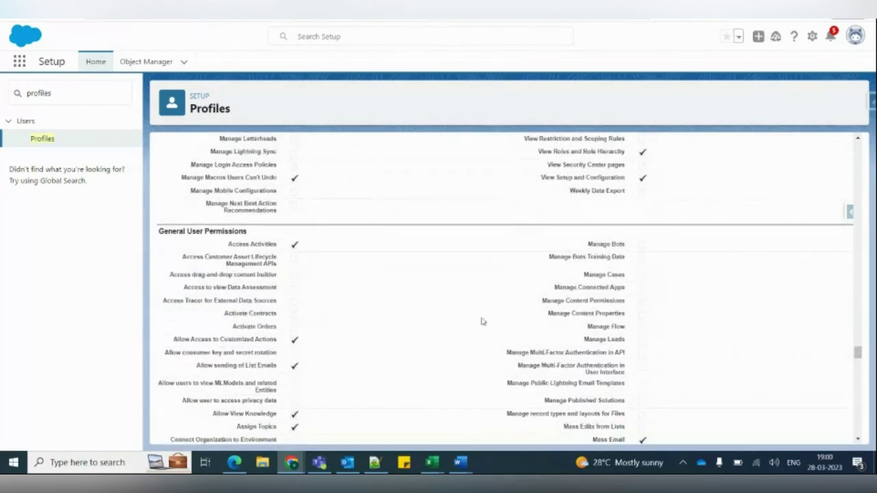
{"action": "scroll", "coordinate": [468, 368], "scroll_direction": "down", "scroll_amount": 2}
{"action": "scroll", "coordinate": [468, 368], "scroll_direction": "down", "scroll_amount": 2}
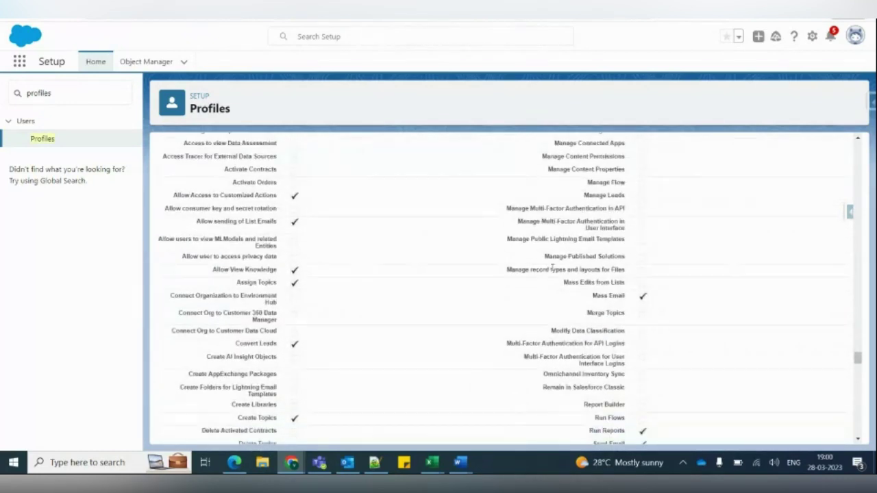
{"action": "scroll", "coordinate": [534, 343], "scroll_direction": "up", "scroll_amount": 20}
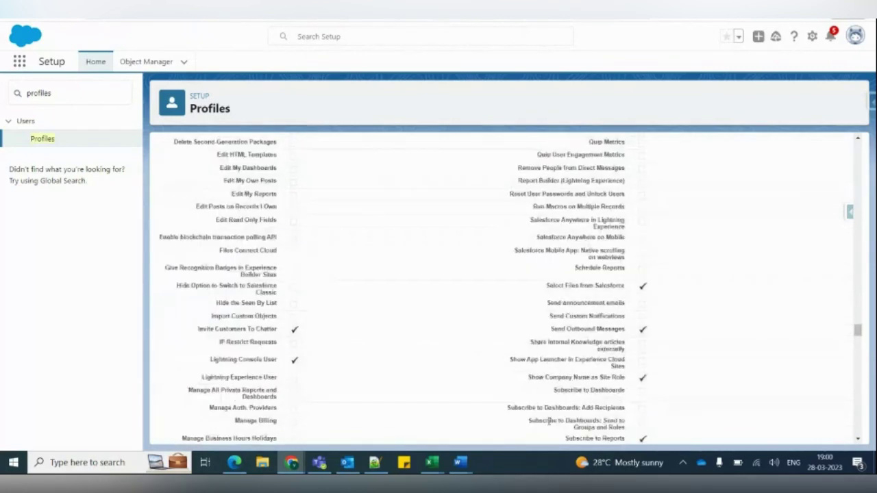
{"action": "scroll", "coordinate": [548, 422], "scroll_direction": "up", "scroll_amount": 20}
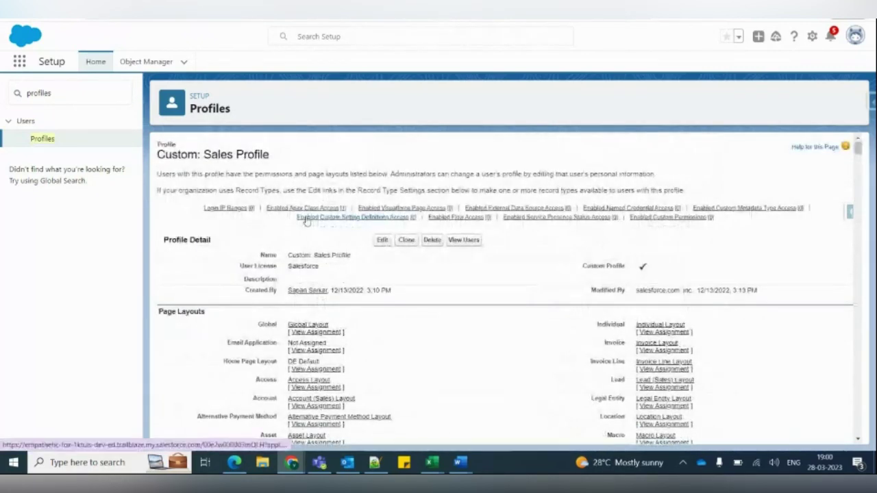
Step: Clear the "profiles" search term from the Salesforce Setup navigation search
{"action": "left_click", "coordinate": [78, 96]}
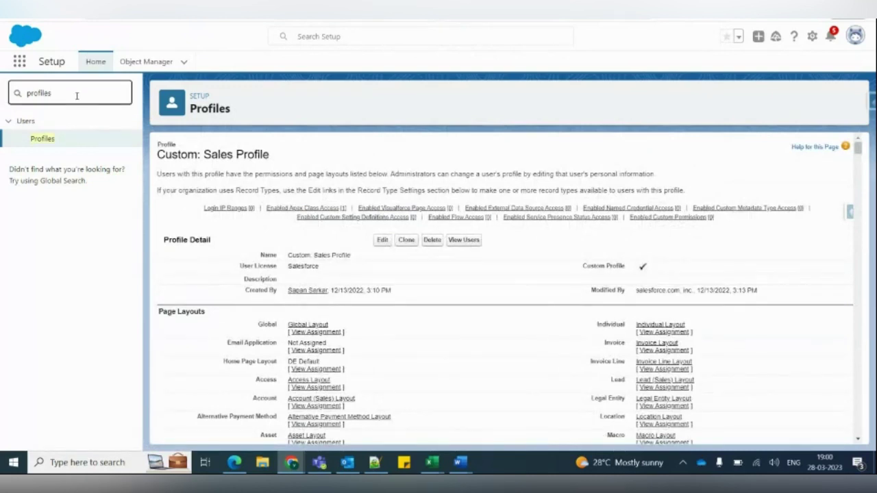
{"action": "key", "text": "BackSpace"}
{"action": "key", "text": "BackSpace"}
{"action": "key", "text": "BackSpace"}
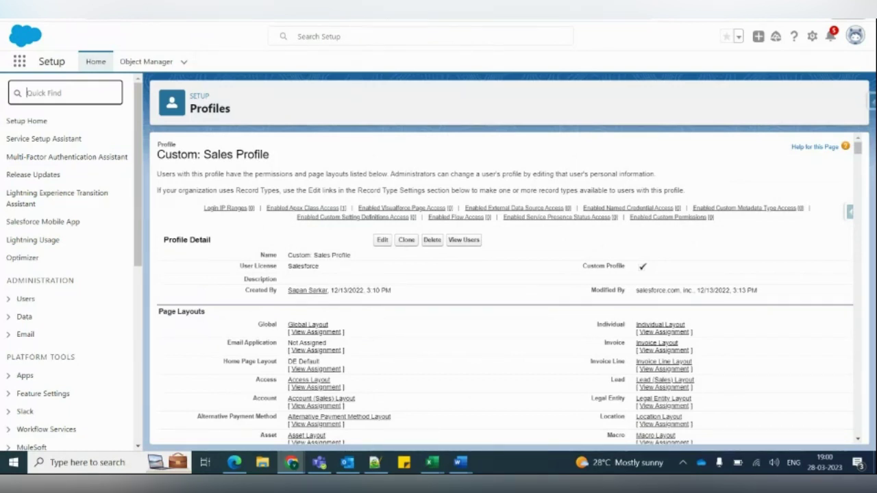
{"action": "left_click", "coordinate": [351, 102]}
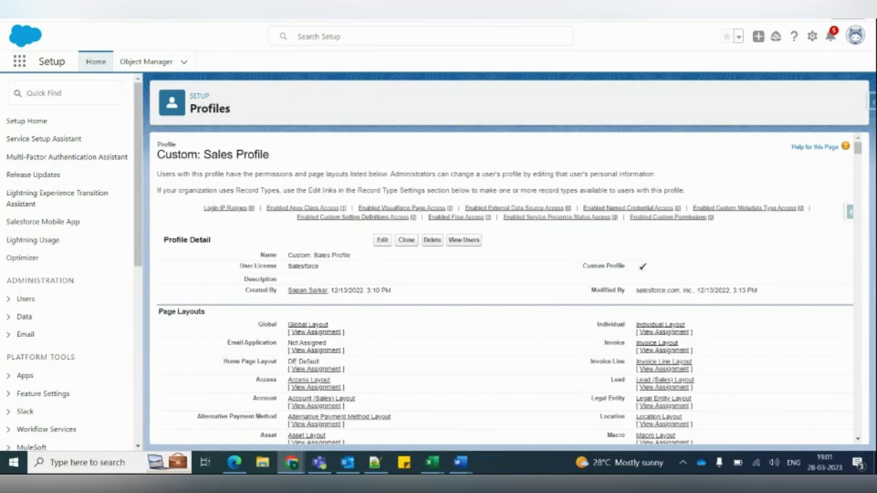
Step: Switch to the Trailhead browser tab and open the Add Business Logic step of the Build a Battle Station App project
{"action": "left_click", "coordinate": [185, 6]}
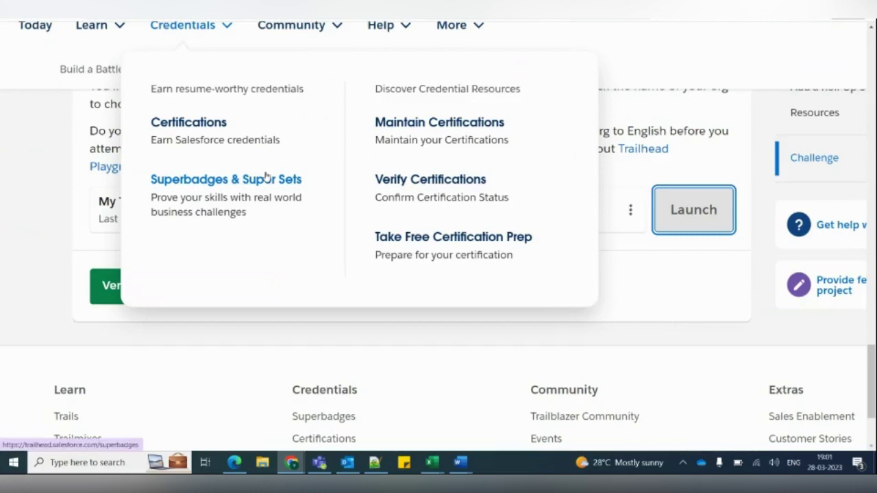
{"action": "scroll", "coordinate": [181, 149], "scroll_direction": "up", "scroll_amount": 10}
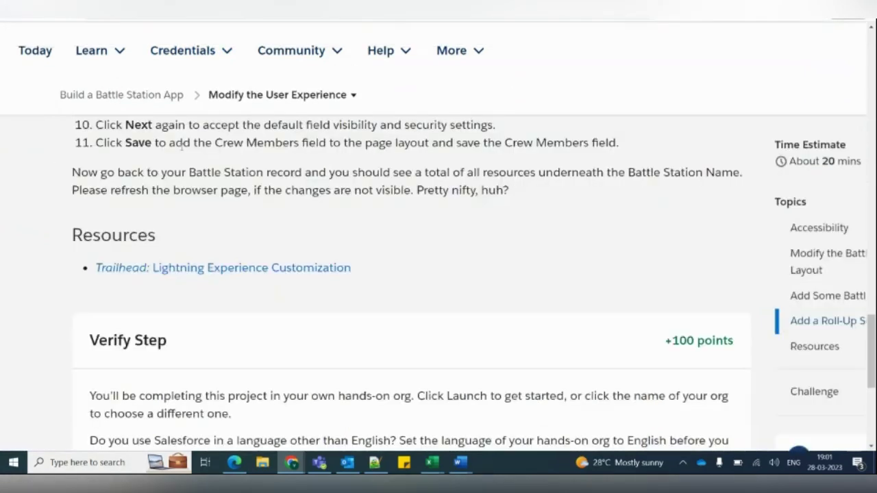
{"action": "scroll", "coordinate": [181, 149], "scroll_direction": "up", "scroll_amount": 8}
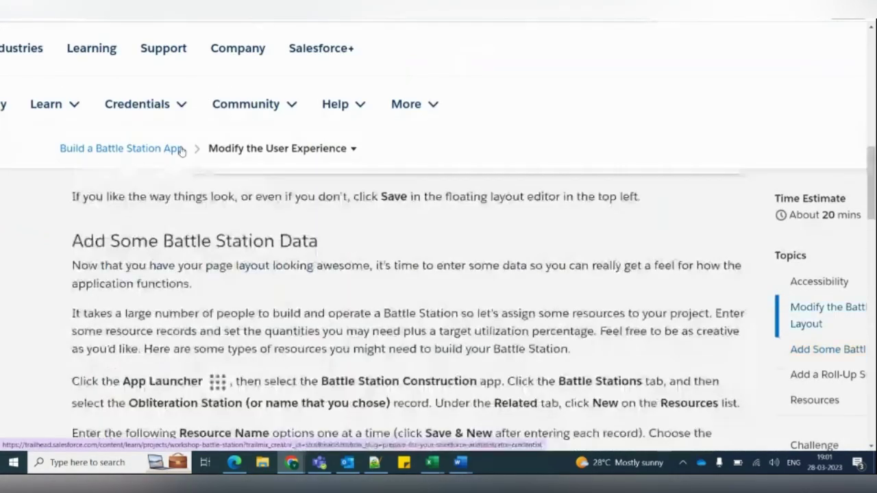
{"action": "scroll", "coordinate": [181, 150], "scroll_direction": "up", "scroll_amount": 3}
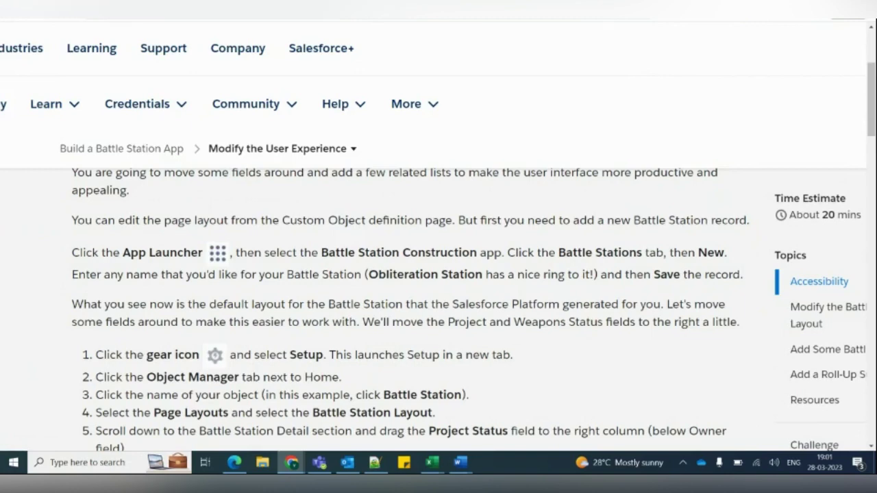
{"action": "key", "text": "ctrl+Tab"}
{"action": "key", "text": "ctrl+shift+Tab"}
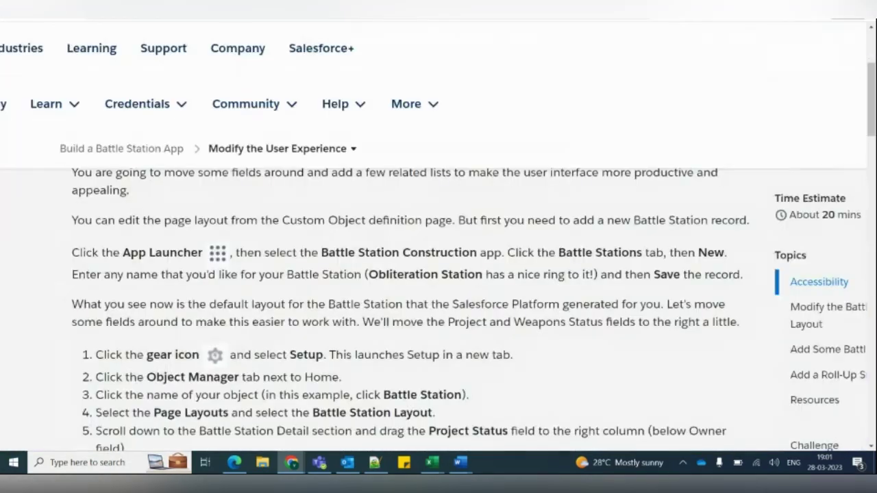
{"action": "scroll", "coordinate": [411, 308], "scroll_direction": "up", "scroll_amount": 8}
{"action": "left_click", "coordinate": [340, 148]}
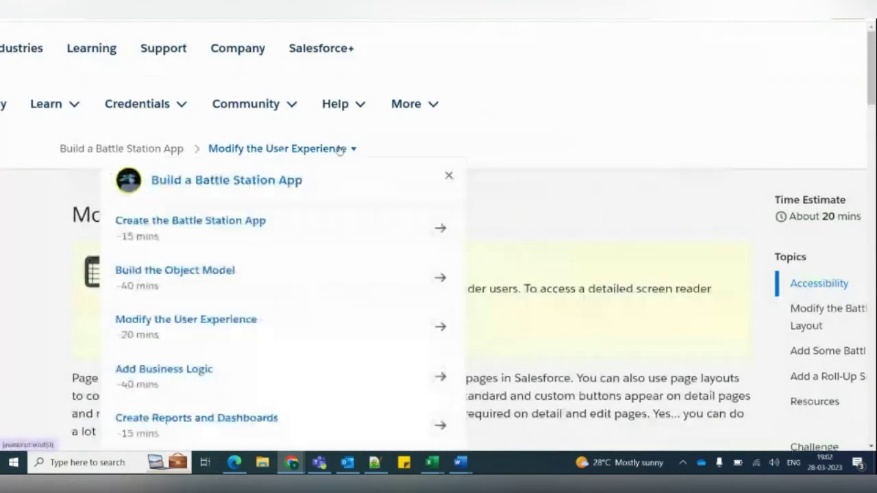
{"action": "scroll", "coordinate": [263, 274], "scroll_direction": "down", "scroll_amount": 1}
{"action": "scroll", "coordinate": [262, 274], "scroll_direction": "down", "scroll_amount": 2}
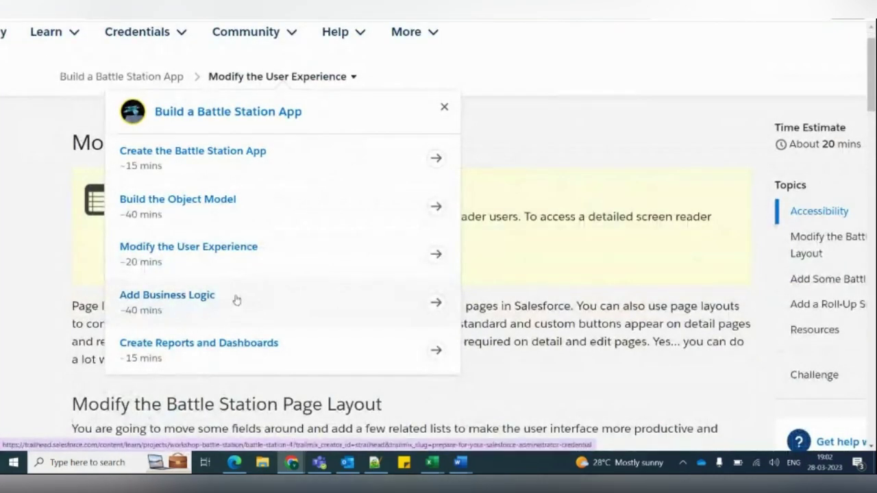
{"action": "left_click", "coordinate": [236, 300]}
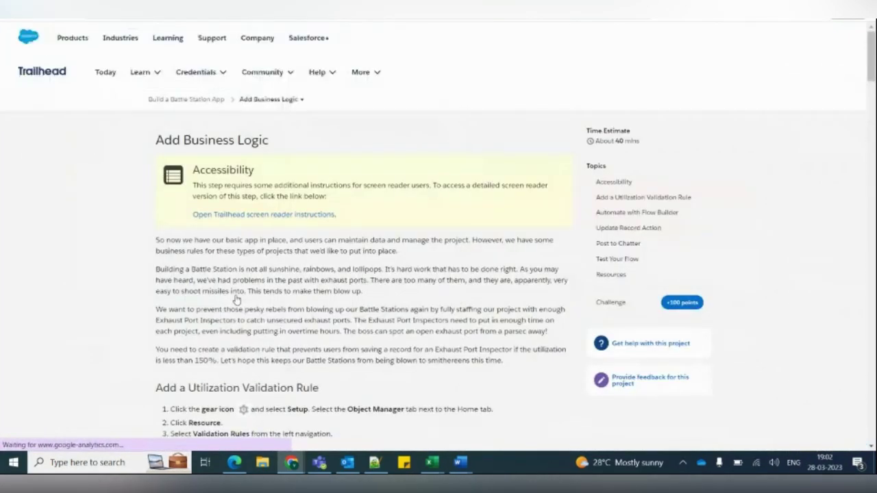
Step: Read the introduction of Add Business Logic, covering the exhaust port problem and the need for a validation rule
{"action": "scroll", "coordinate": [201, 378], "scroll_direction": "up", "scroll_amount": 5}
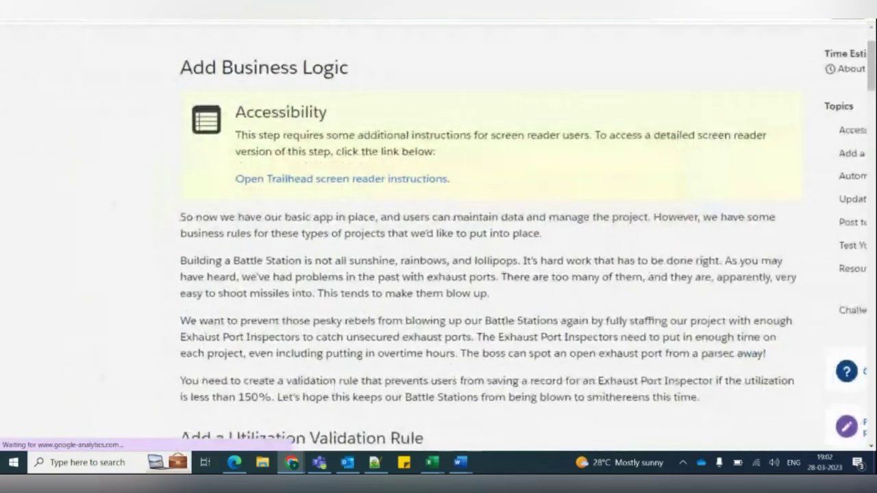
{"action": "scroll", "coordinate": [439, 240], "scroll_direction": "down", "scroll_amount": 3}
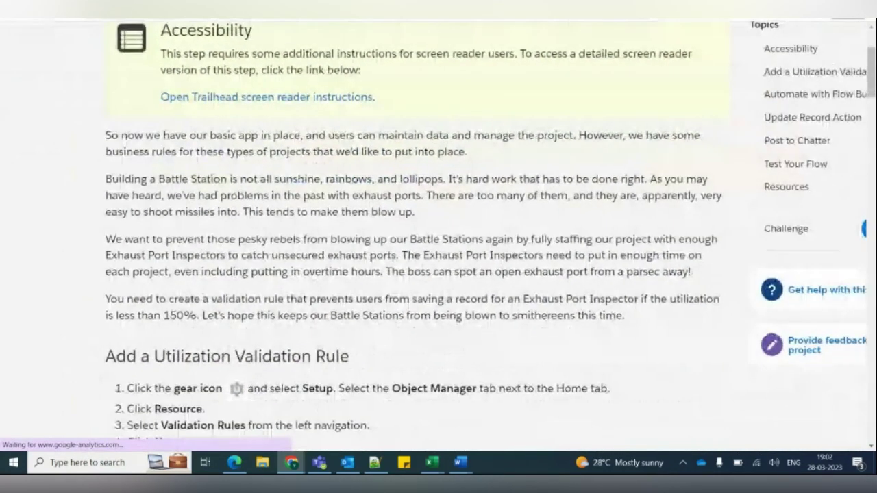
{"action": "scroll", "coordinate": [438, 236], "scroll_direction": "up", "scroll_amount": 1}
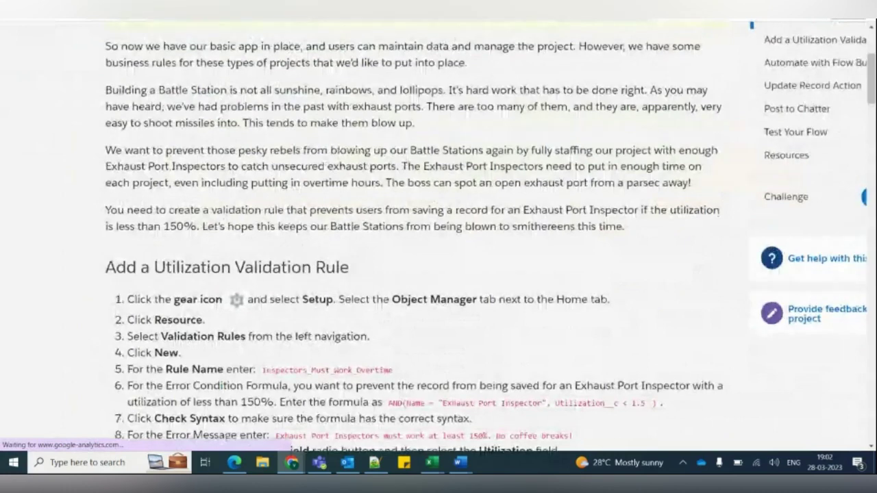
{"action": "scroll", "coordinate": [439, 237], "scroll_direction": "up", "scroll_amount": 2}
{"action": "scroll", "coordinate": [438, 236], "scroll_direction": "up", "scroll_amount": 3}
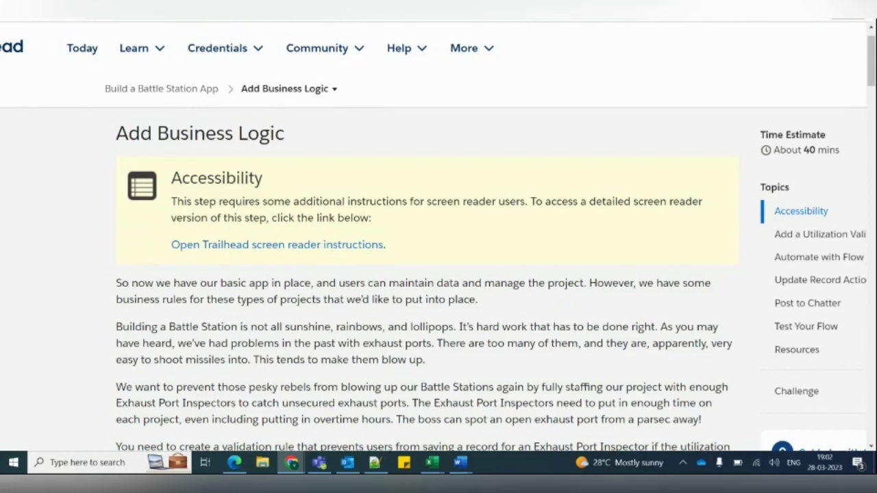
{"action": "scroll", "coordinate": [439, 274], "scroll_direction": "down", "scroll_amount": 1}
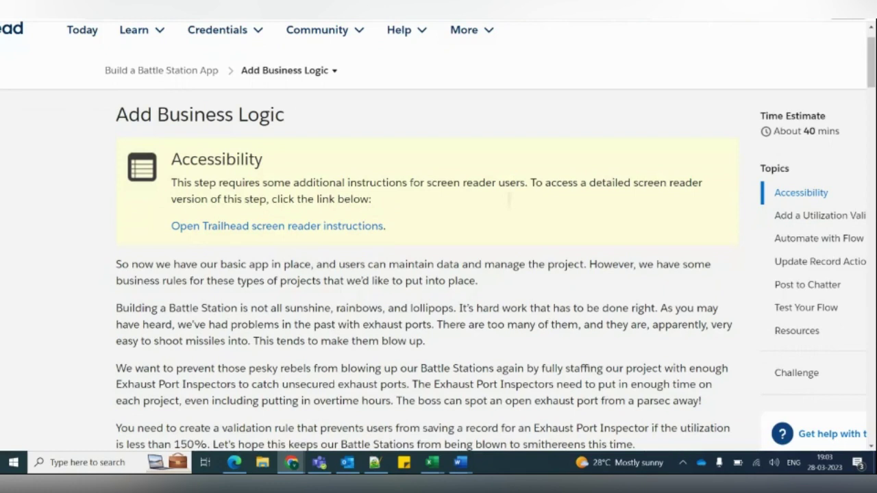
{"action": "scroll", "coordinate": [439, 274], "scroll_direction": "down", "scroll_amount": 1}
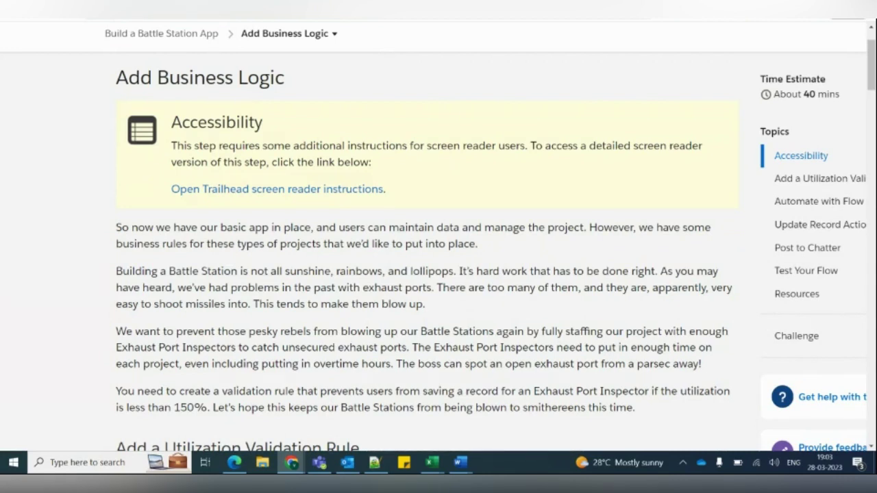
{"action": "scroll", "coordinate": [425, 247], "scroll_direction": "down", "scroll_amount": 2}
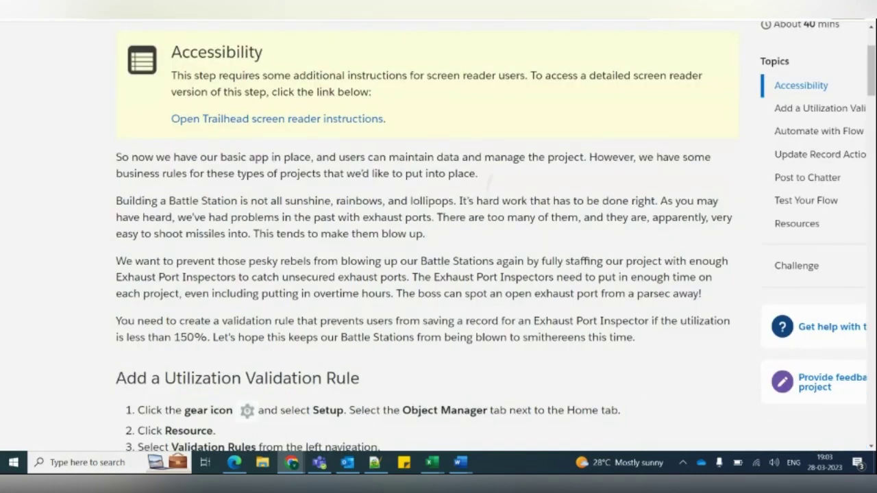
{"action": "scroll", "coordinate": [424, 247], "scroll_direction": "down", "scroll_amount": 1}
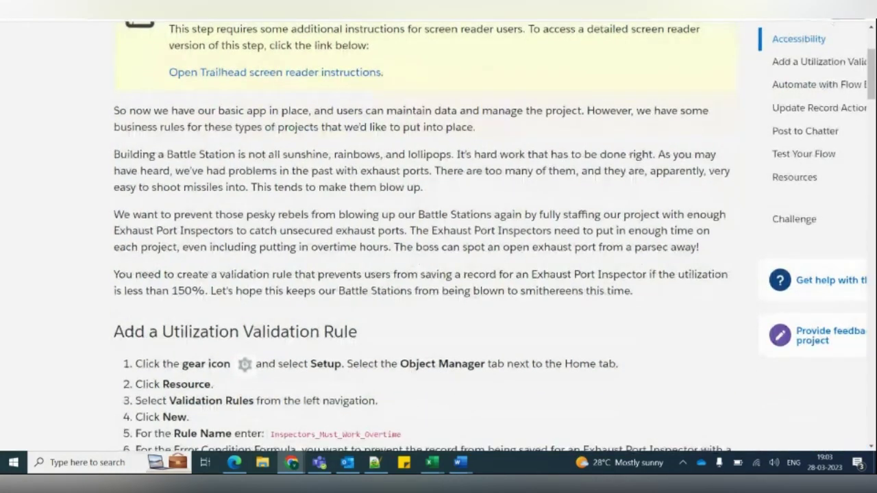
Step: Read the Add a Utilization Validation Rule instructions, including the rule name, error condition formula, error message and error location
{"action": "scroll", "coordinate": [425, 247], "scroll_direction": "down", "scroll_amount": 2}
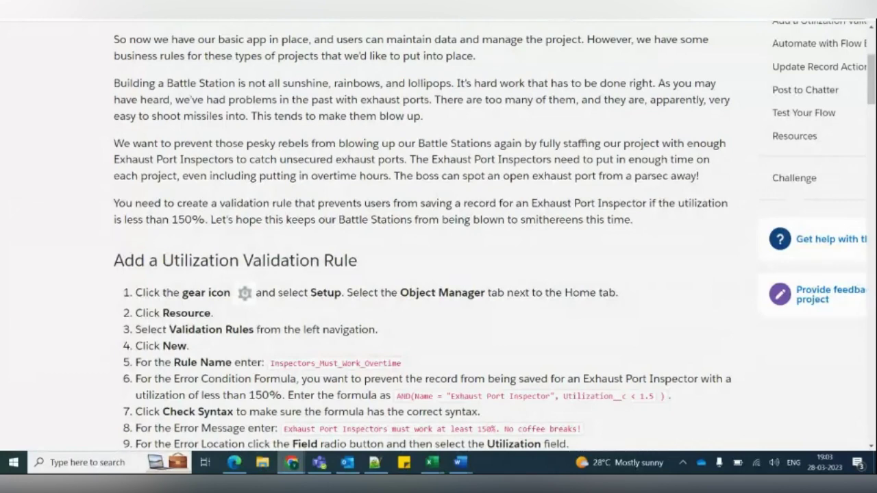
{"action": "scroll", "coordinate": [438, 233], "scroll_direction": "down", "scroll_amount": 1}
{"action": "scroll", "coordinate": [439, 233], "scroll_direction": "down", "scroll_amount": 1}
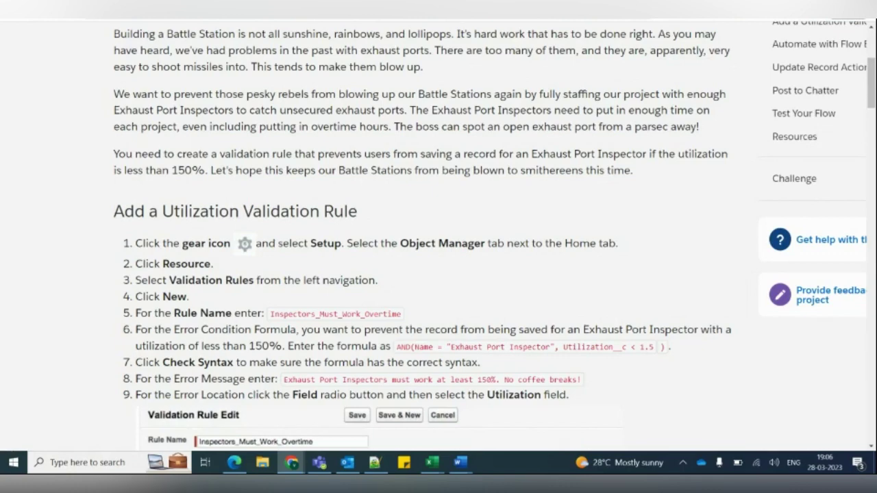
{"action": "scroll", "coordinate": [425, 236], "scroll_direction": "down", "scroll_amount": 1}
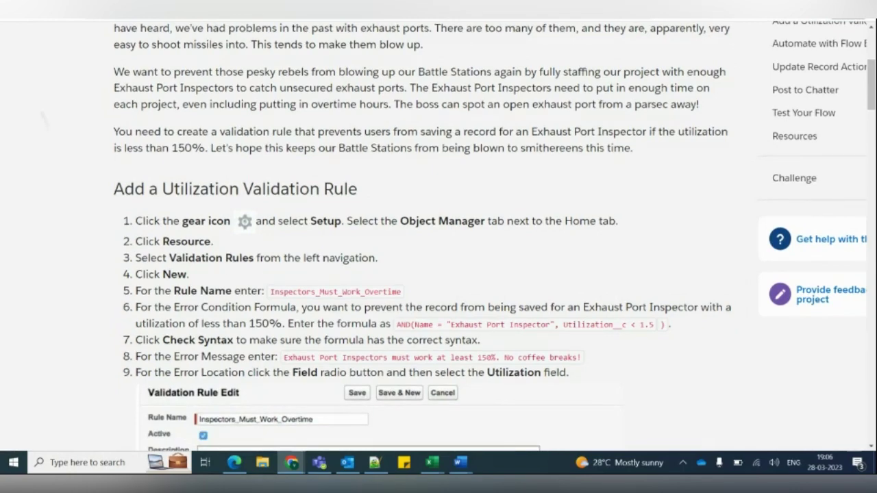
{"action": "scroll", "coordinate": [424, 237], "scroll_direction": "down", "scroll_amount": 2}
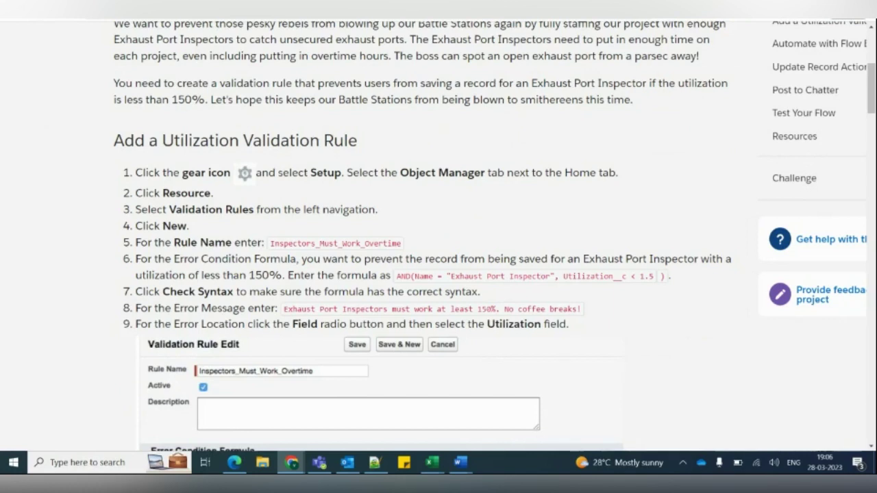
{"action": "scroll", "coordinate": [425, 236], "scroll_direction": "down", "scroll_amount": 1}
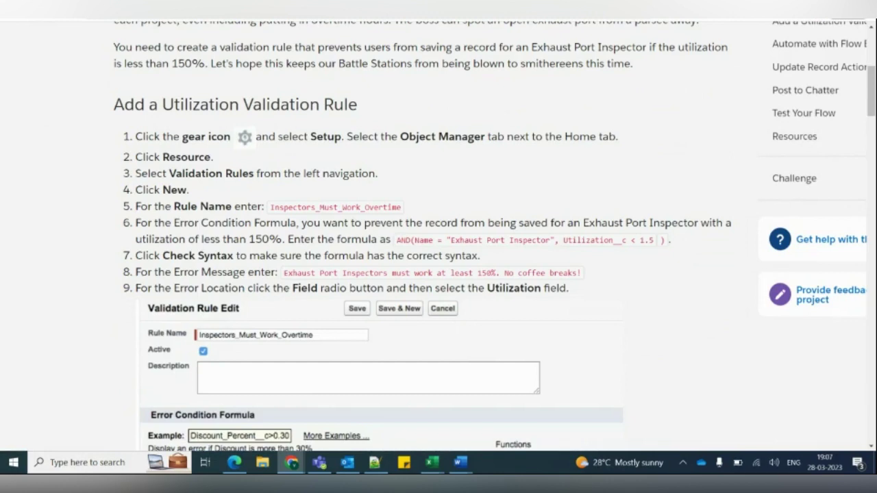
{"action": "scroll", "coordinate": [439, 236], "scroll_direction": "down", "scroll_amount": 1}
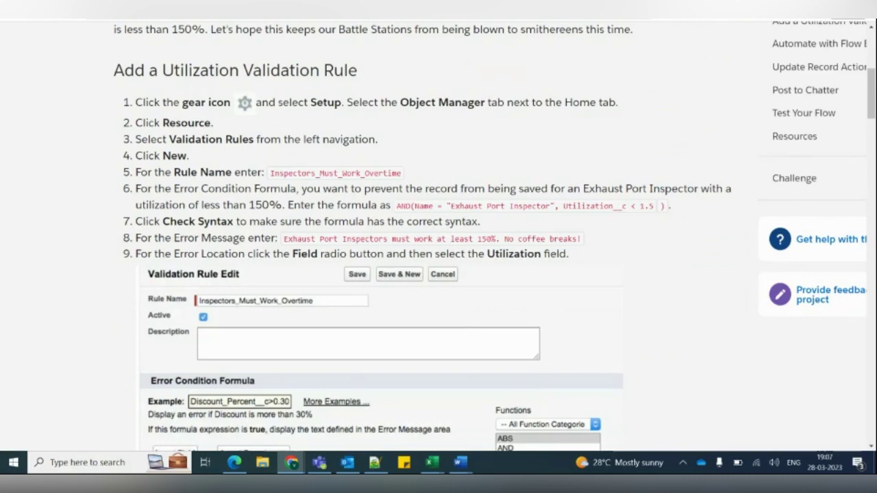
{"action": "scroll", "coordinate": [439, 240], "scroll_direction": "down", "scroll_amount": 1}
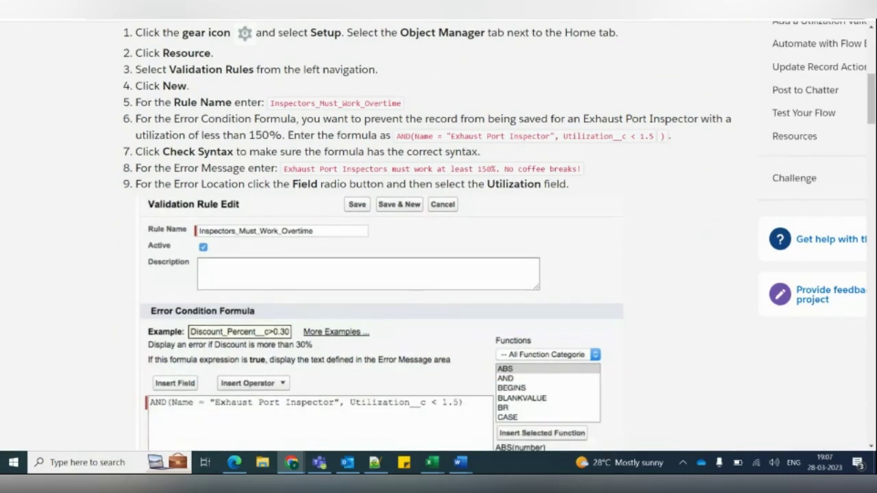
{"action": "scroll", "coordinate": [438, 240], "scroll_direction": "down", "scroll_amount": 2}
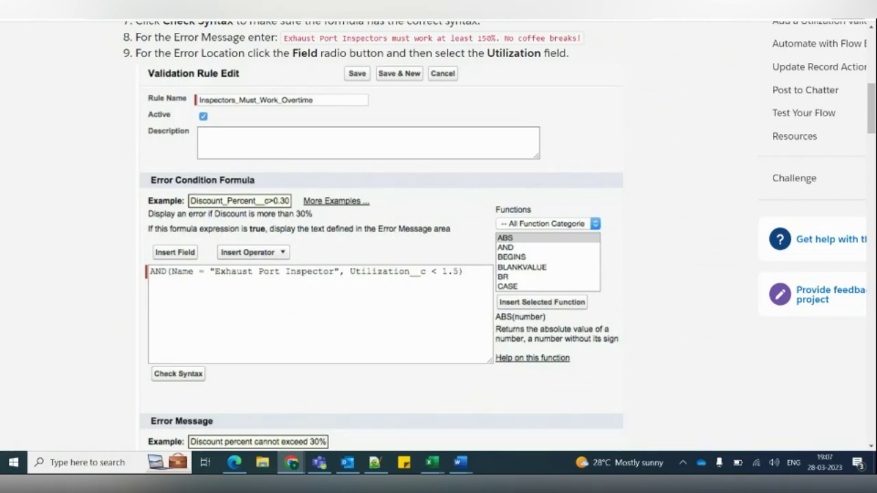
Step: Examine the example Validation Rule Edit form's formula and error message sections, and read on to the instruction for testing the rule
{"action": "scroll", "coordinate": [438, 236], "scroll_direction": "down", "scroll_amount": 1}
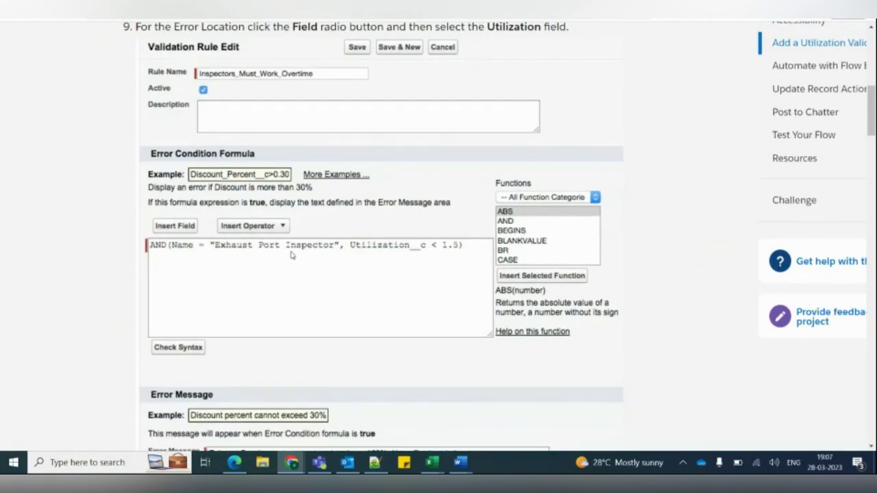
{"action": "scroll", "coordinate": [291, 254], "scroll_direction": "up", "scroll_amount": 1}
{"action": "scroll", "coordinate": [291, 255], "scroll_direction": "down", "scroll_amount": 2}
{"action": "scroll", "coordinate": [291, 255], "scroll_direction": "down", "scroll_amount": 3}
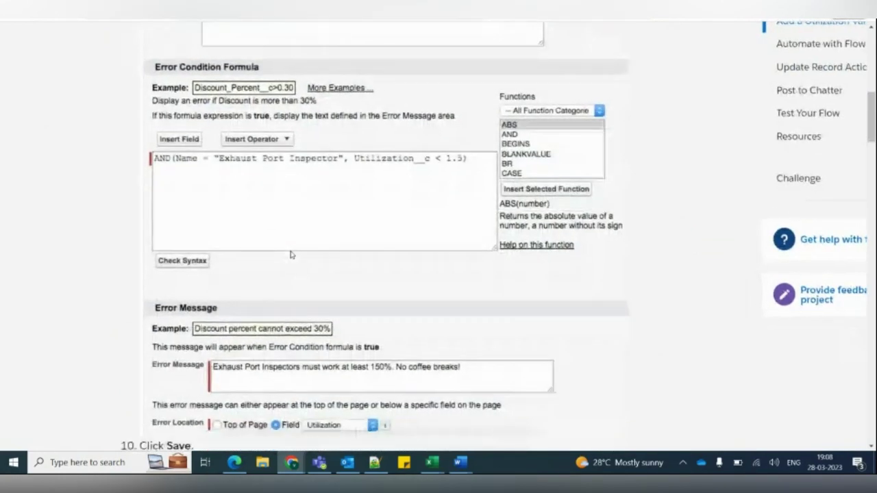
{"action": "scroll", "coordinate": [291, 255], "scroll_direction": "up", "scroll_amount": 5}
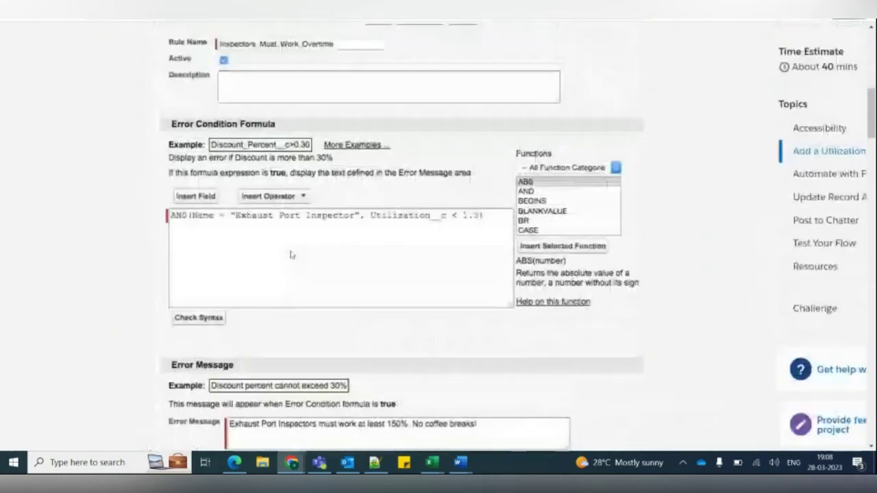
{"action": "scroll", "coordinate": [290, 255], "scroll_direction": "down", "scroll_amount": 1}
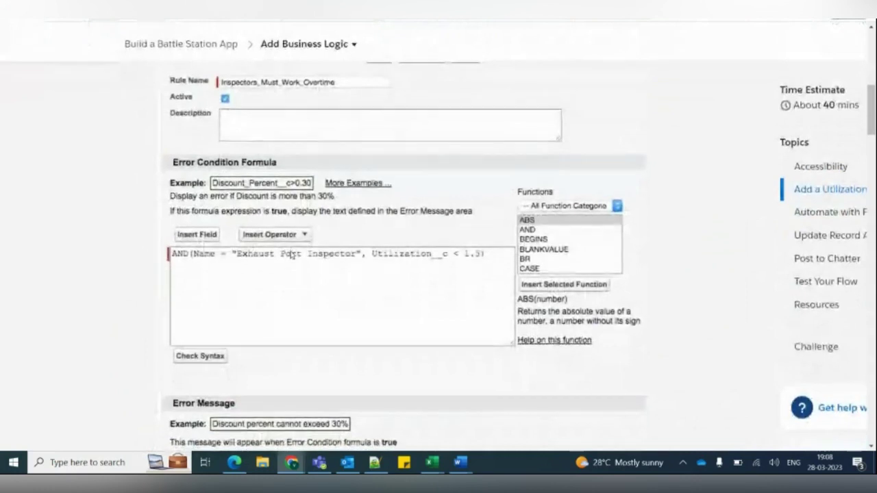
{"action": "scroll", "coordinate": [291, 255], "scroll_direction": "down", "scroll_amount": 2}
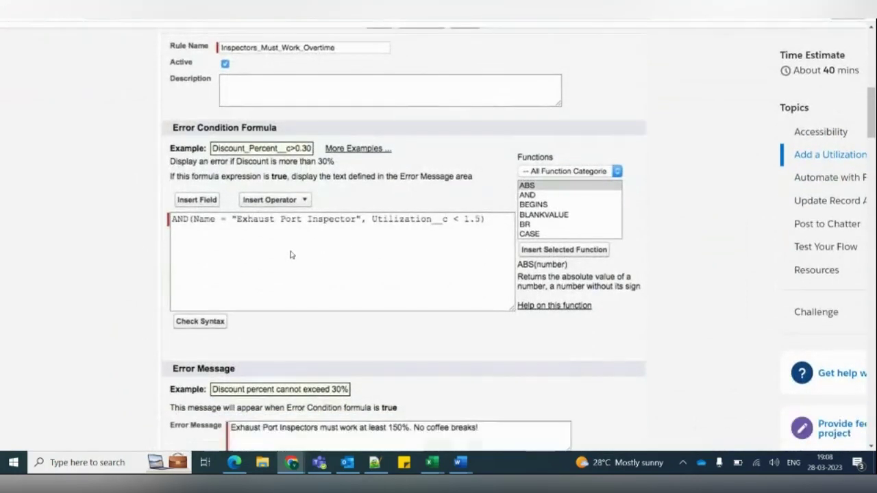
{"action": "scroll", "coordinate": [290, 255], "scroll_direction": "down", "scroll_amount": 1}
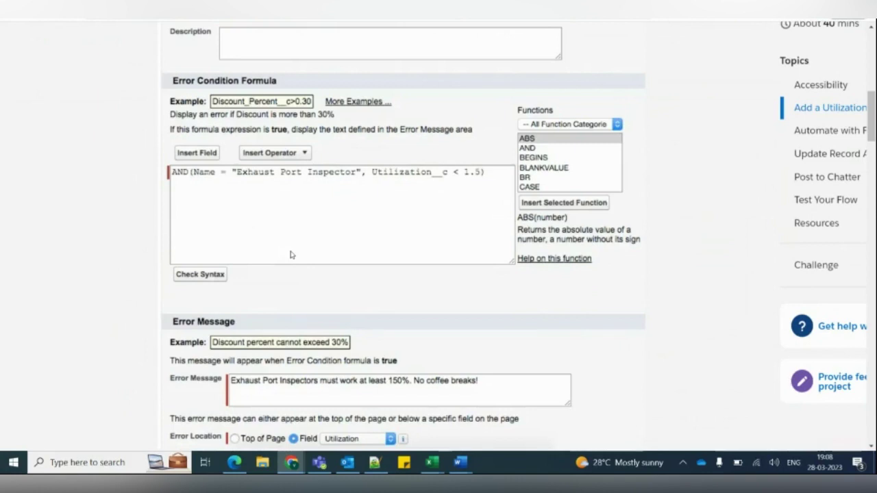
{"action": "scroll", "coordinate": [330, 299], "scroll_direction": "down", "scroll_amount": 1}
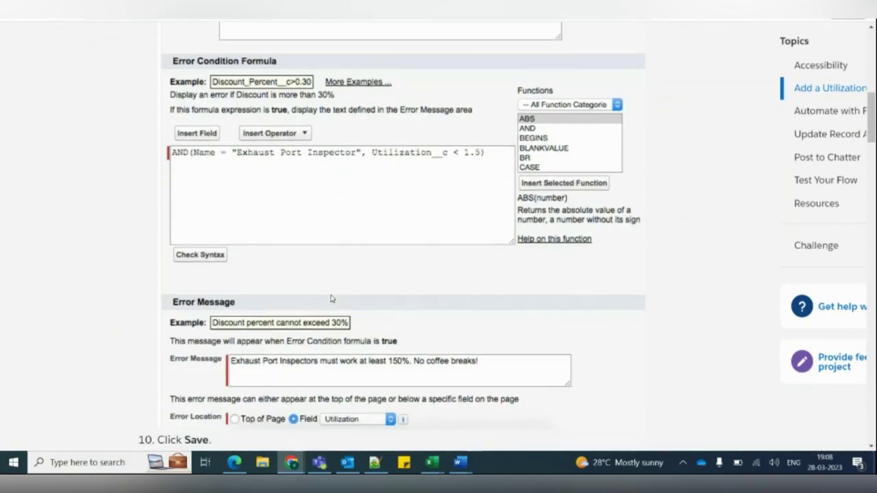
{"action": "scroll", "coordinate": [330, 298], "scroll_direction": "down", "scroll_amount": 4}
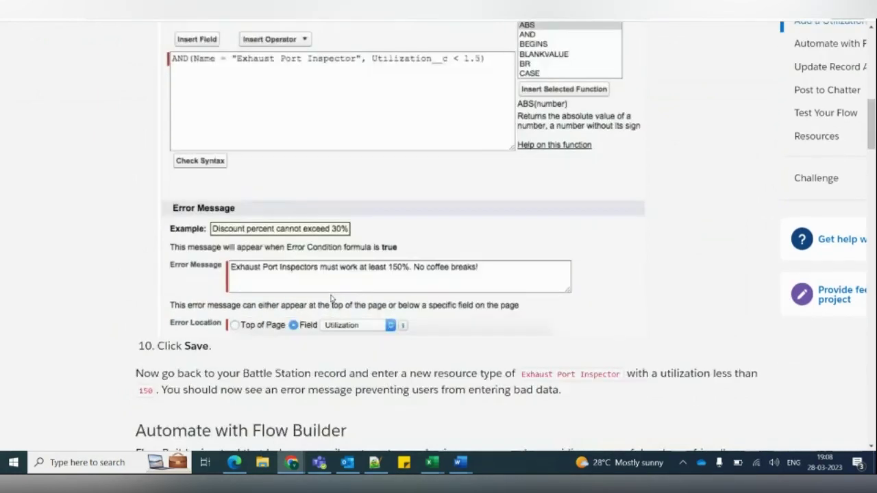
Step: Recheck the example validation rule's error condition formula, error message and error location, along with the instruction for testing the rule
{"action": "scroll", "coordinate": [330, 299], "scroll_direction": "down", "scroll_amount": 6}
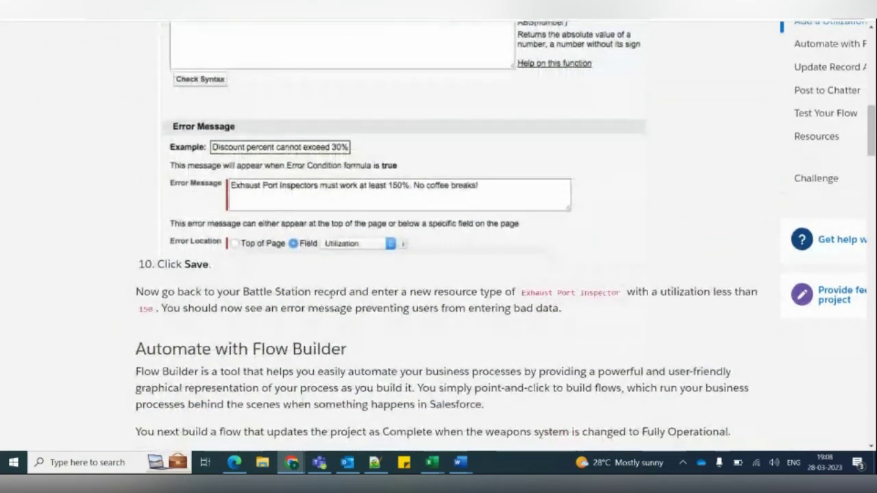
{"action": "scroll", "coordinate": [331, 295], "scroll_direction": "down", "scroll_amount": 1}
{"action": "scroll", "coordinate": [335, 230], "scroll_direction": "up", "scroll_amount": 2}
{"action": "scroll", "coordinate": [335, 230], "scroll_direction": "up", "scroll_amount": 8}
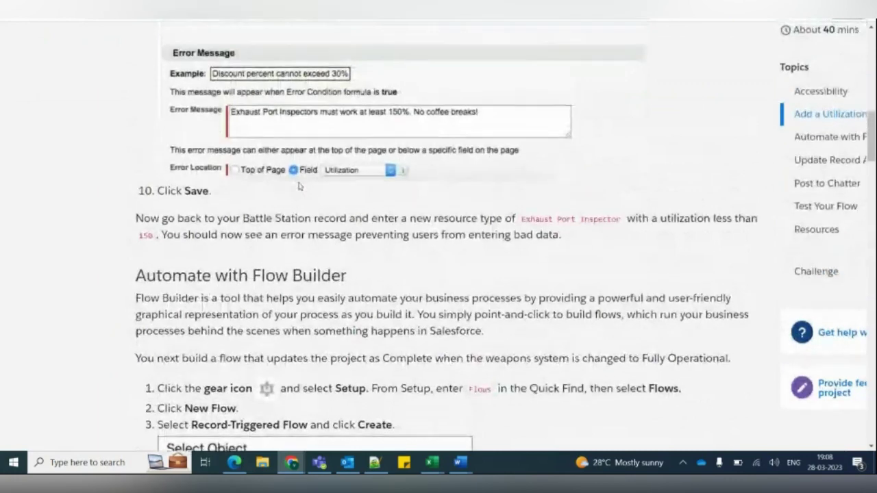
{"action": "scroll", "coordinate": [299, 186], "scroll_direction": "up", "scroll_amount": 4}
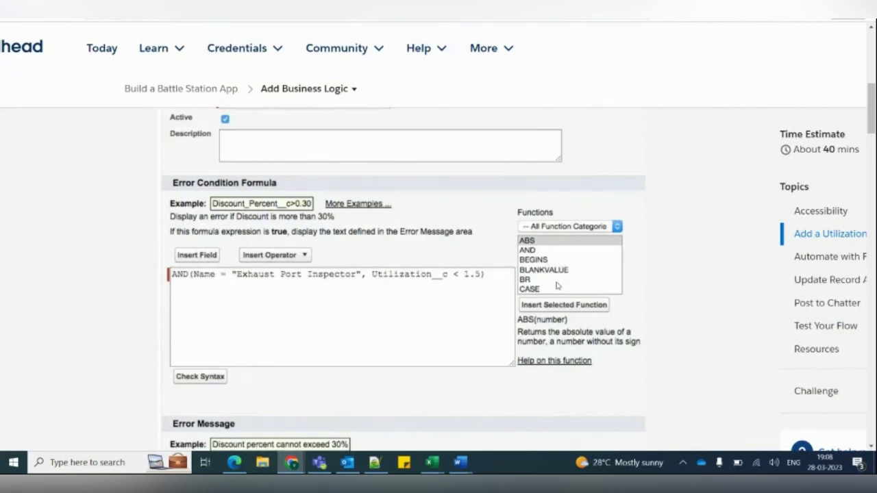
{"action": "scroll", "coordinate": [382, 288], "scroll_direction": "down", "scroll_amount": 4}
{"action": "scroll", "coordinate": [381, 291], "scroll_direction": "down", "scroll_amount": 1}
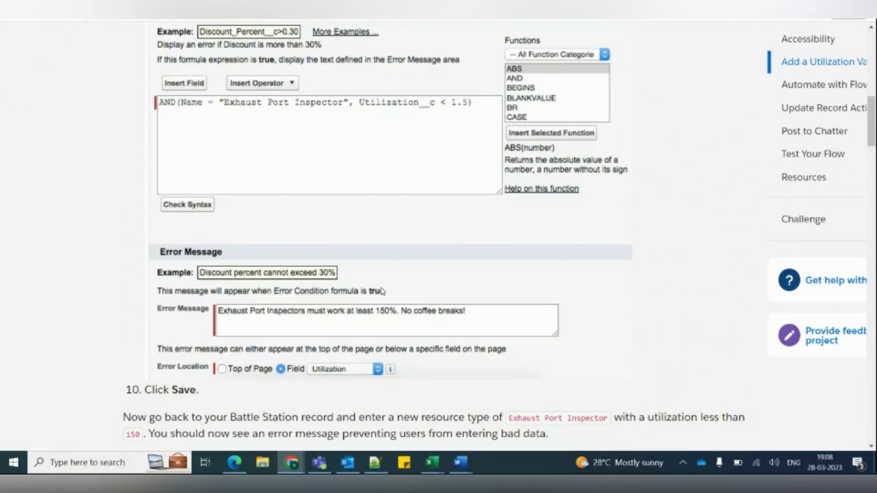
{"action": "scroll", "coordinate": [382, 291], "scroll_direction": "down", "scroll_amount": 2}
{"action": "scroll", "coordinate": [382, 291], "scroll_direction": "down", "scroll_amount": 1}
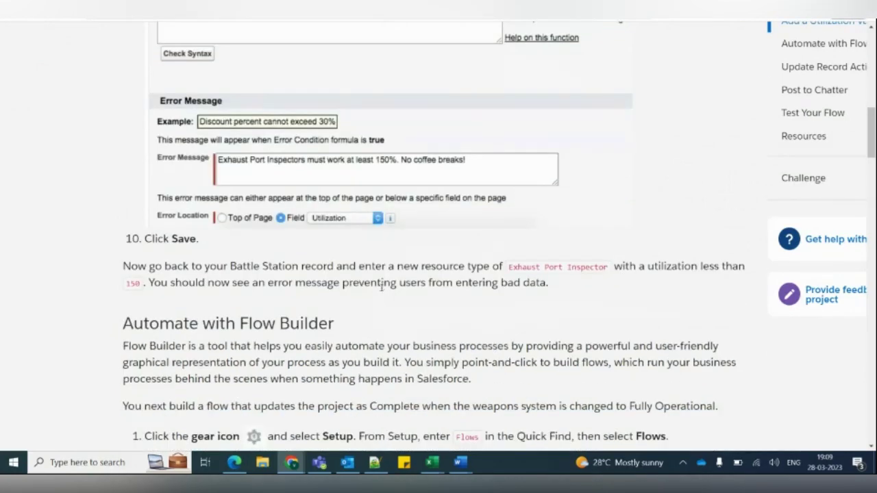
Step: Read the Automate with Flow Builder introduction and the instructions for creating a record-triggered flow, including its object and trigger settings
{"action": "scroll", "coordinate": [381, 287], "scroll_direction": "down", "scroll_amount": 5}
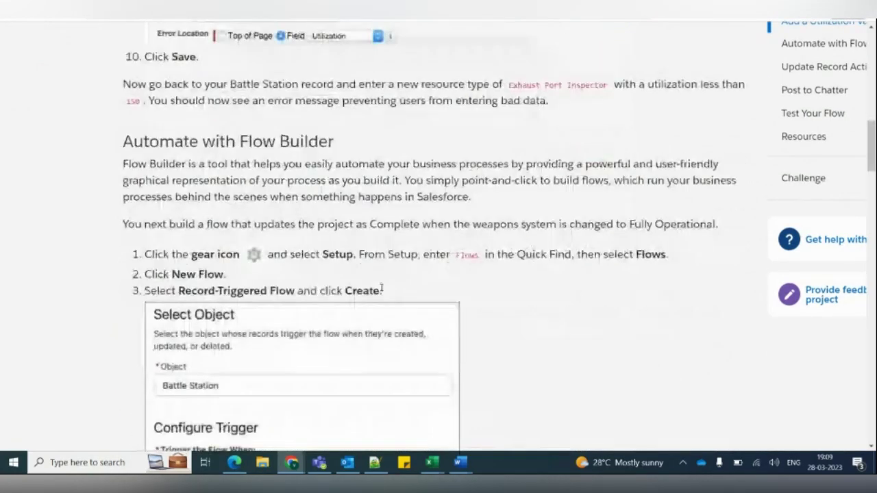
{"action": "scroll", "coordinate": [382, 287], "scroll_direction": "down", "scroll_amount": 1}
{"action": "scroll", "coordinate": [382, 289], "scroll_direction": "up", "scroll_amount": 1}
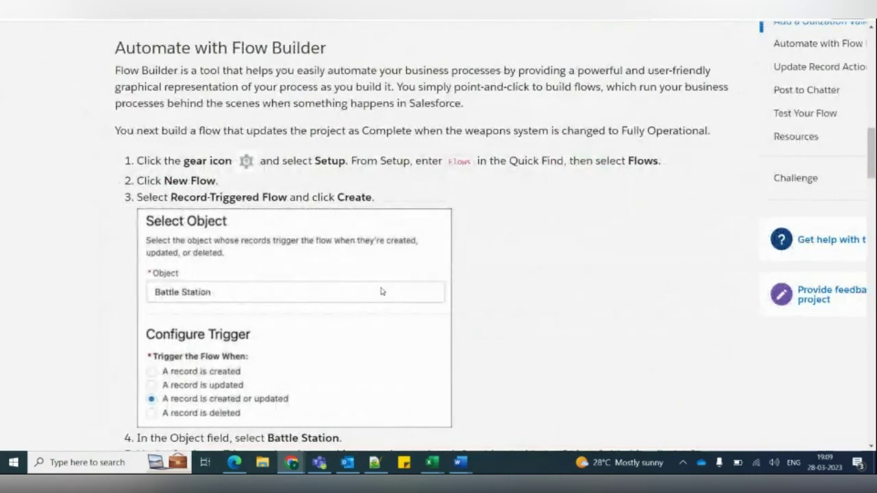
{"action": "scroll", "coordinate": [382, 291], "scroll_direction": "down", "scroll_amount": 1}
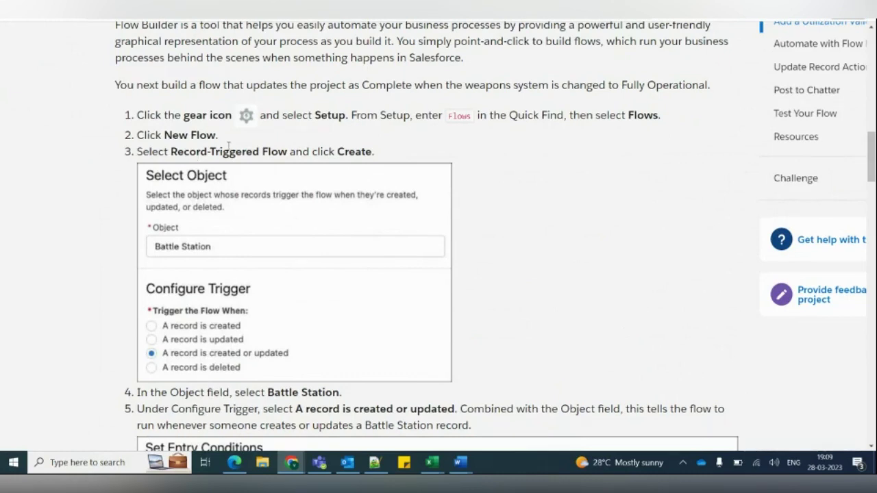
{"action": "scroll", "coordinate": [279, 195], "scroll_direction": "down", "scroll_amount": 1}
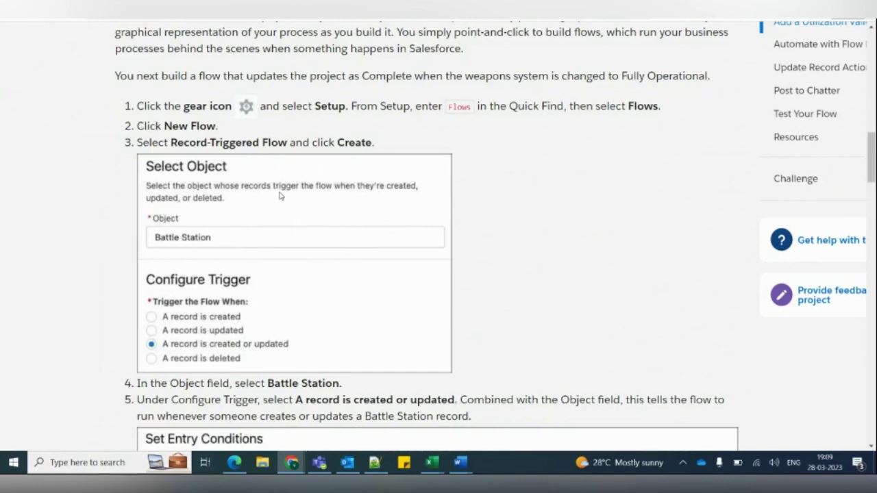
{"action": "scroll", "coordinate": [259, 264], "scroll_direction": "down", "scroll_amount": 2}
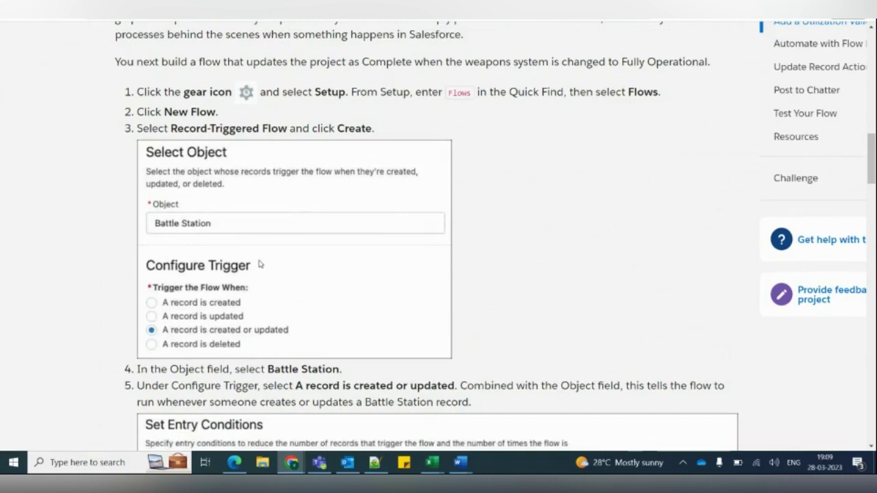
{"action": "scroll", "coordinate": [213, 281], "scroll_direction": "down", "scroll_amount": 1}
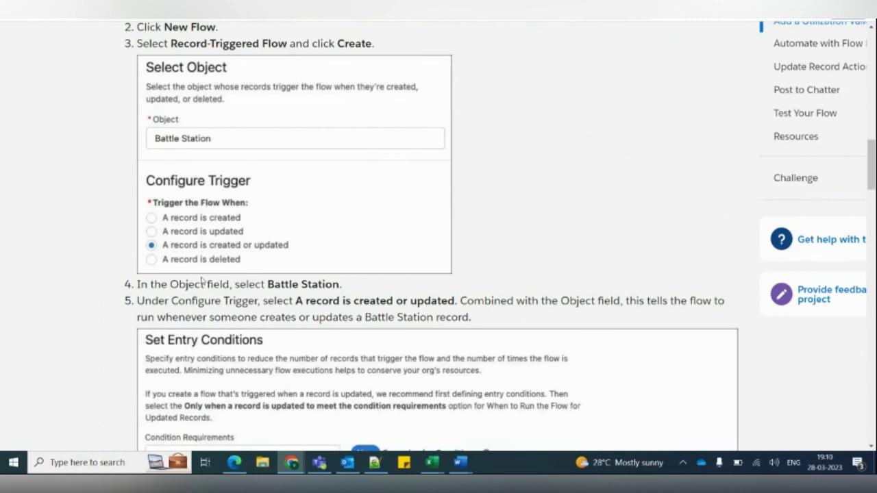
Step: Examine the flow's Configure Trigger choice and the Set Entry Conditions example, including its condition requirements, field, operator and value
{"action": "scroll", "coordinate": [203, 254], "scroll_direction": "down", "scroll_amount": 2}
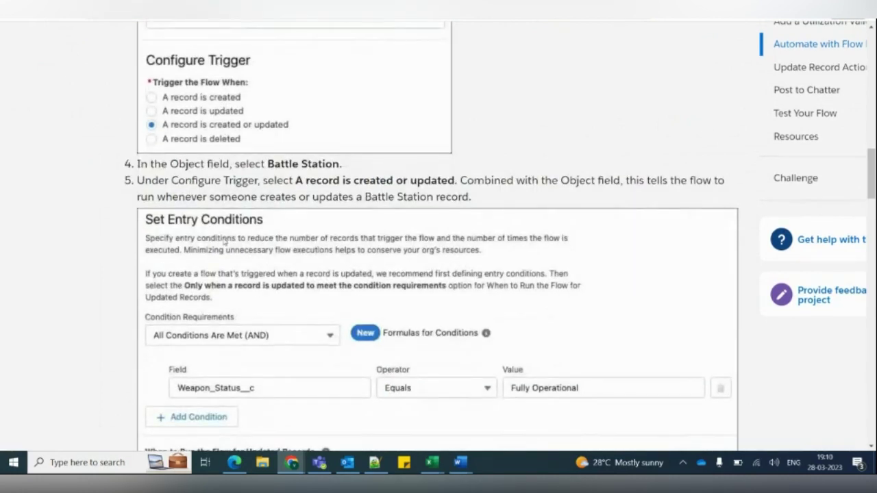
{"action": "scroll", "coordinate": [223, 242], "scroll_direction": "down", "scroll_amount": 2}
{"action": "scroll", "coordinate": [233, 181], "scroll_direction": "up", "scroll_amount": 2}
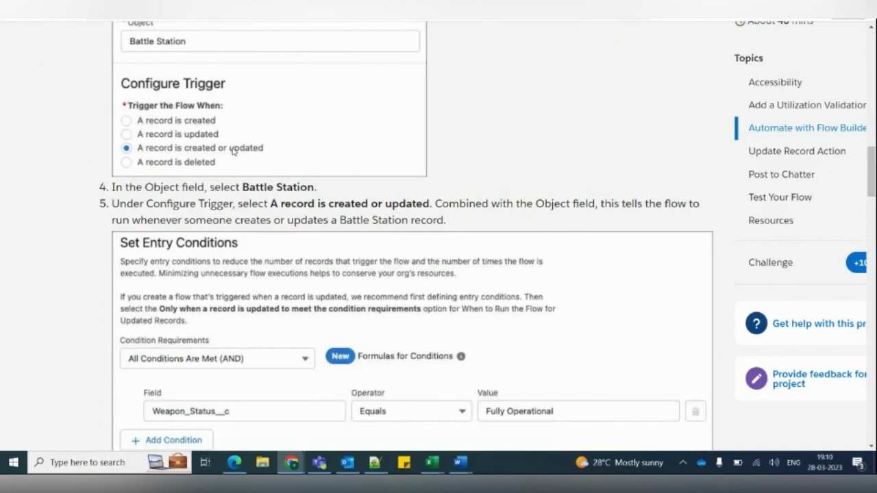
{"action": "scroll", "coordinate": [289, 251], "scroll_direction": "down", "scroll_amount": 1}
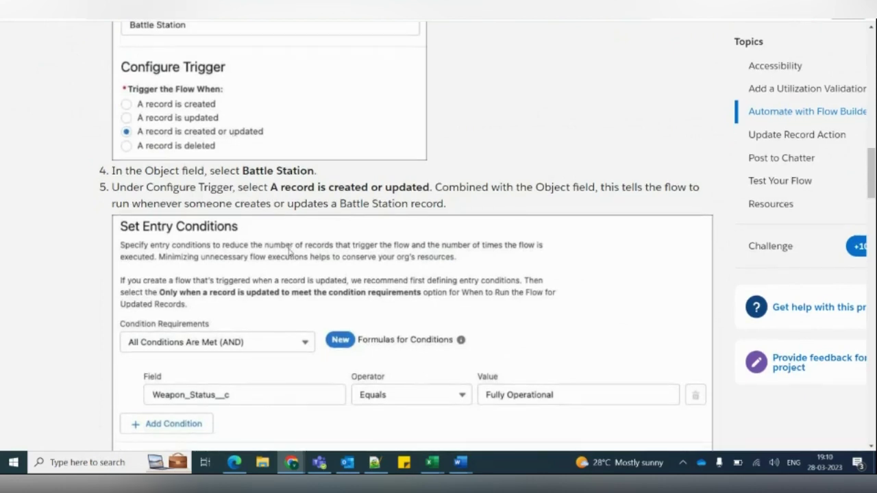
{"action": "scroll", "coordinate": [288, 250], "scroll_direction": "down", "scroll_amount": 2}
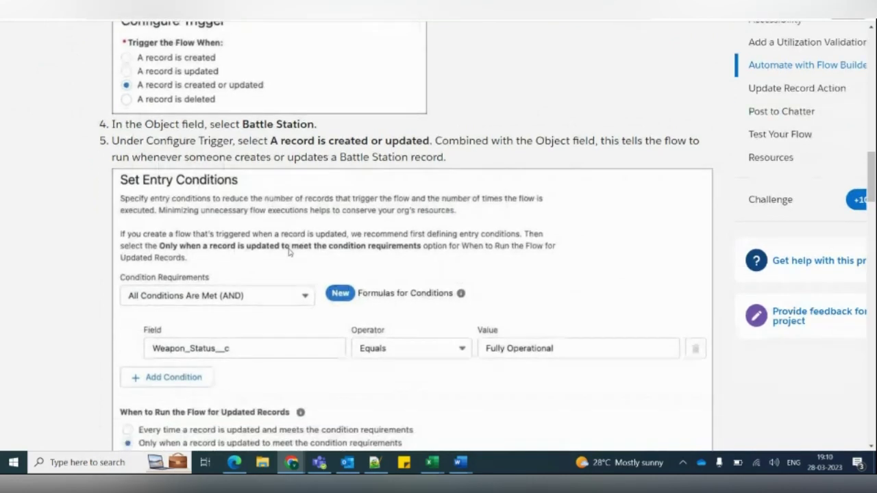
{"action": "scroll", "coordinate": [288, 250], "scroll_direction": "down", "scroll_amount": 2}
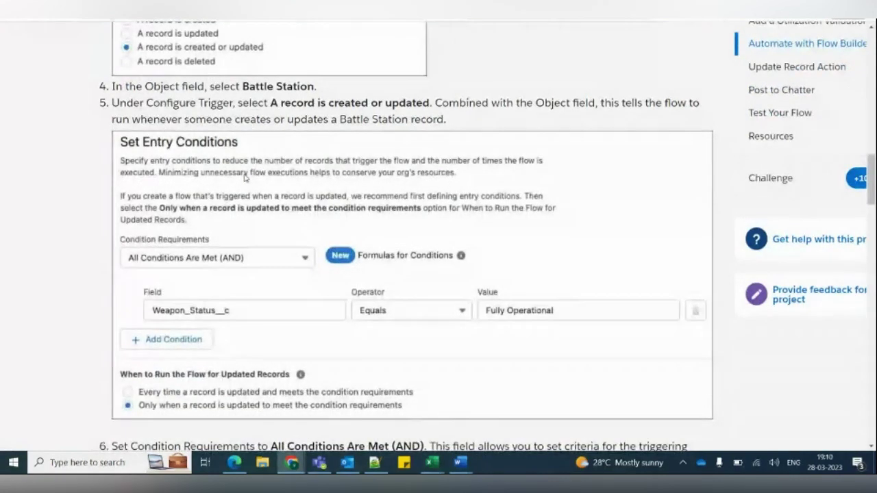
{"action": "scroll", "coordinate": [284, 303], "scroll_direction": "down", "scroll_amount": 1}
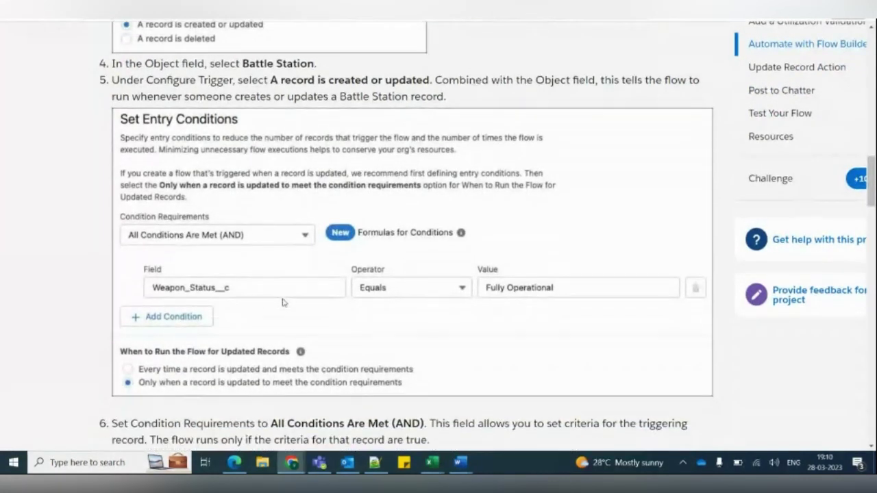
{"action": "scroll", "coordinate": [306, 284], "scroll_direction": "down", "scroll_amount": 1}
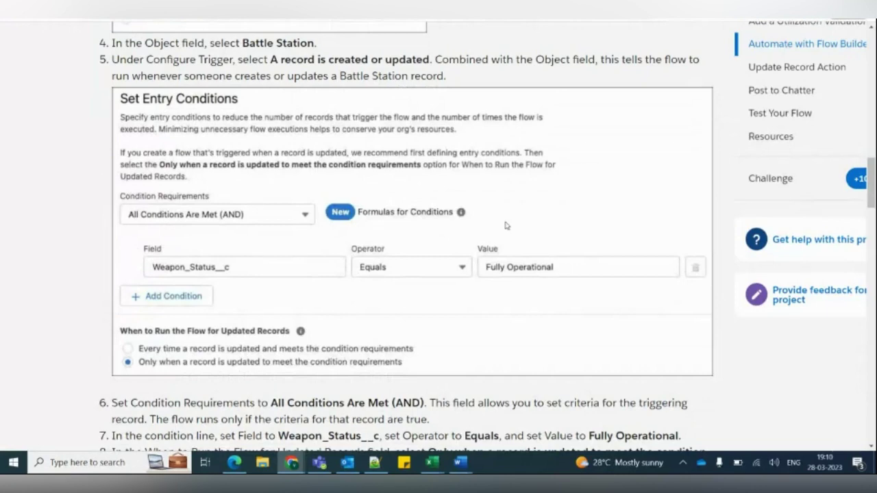
{"action": "scroll", "coordinate": [269, 259], "scroll_direction": "down", "scroll_amount": 2}
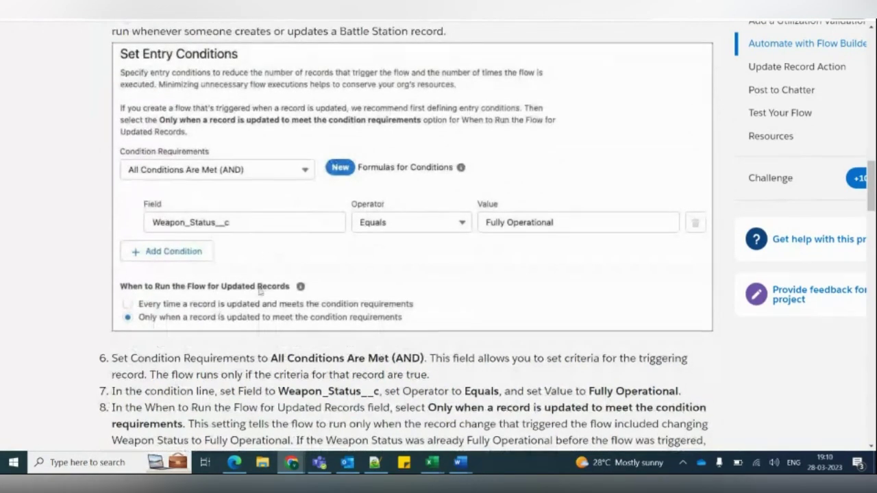
Step: Read instructions 6 to 9 on the flow's condition requirements, condition line and when to run it for updated records
{"action": "scroll", "coordinate": [213, 304], "scroll_direction": "down", "scroll_amount": 3}
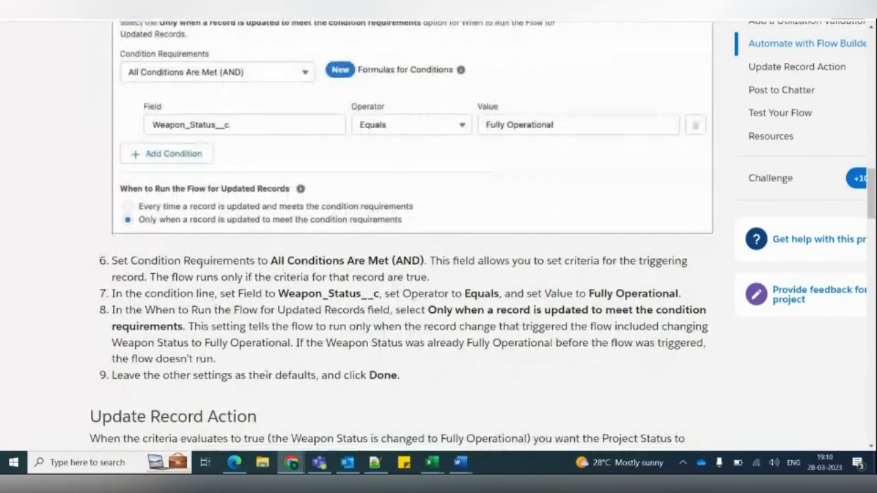
{"action": "scroll", "coordinate": [200, 264], "scroll_direction": "down", "scroll_amount": 1}
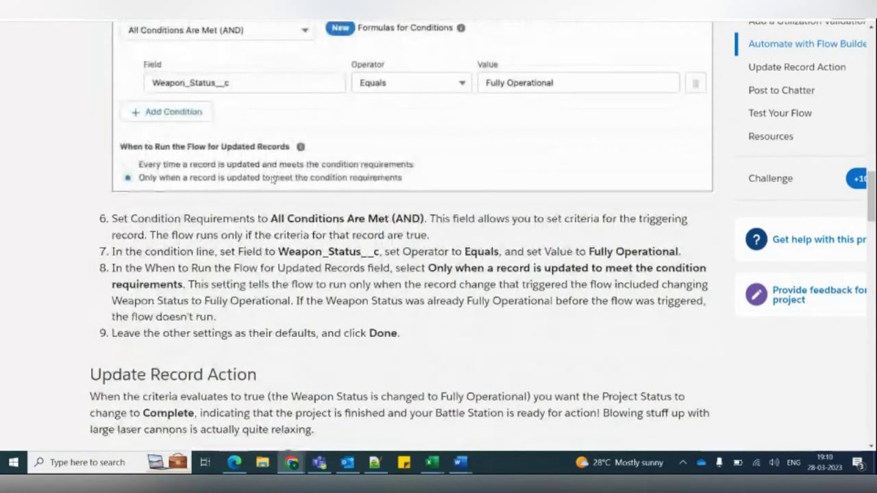
{"action": "scroll", "coordinate": [304, 181], "scroll_direction": "up", "scroll_amount": 1}
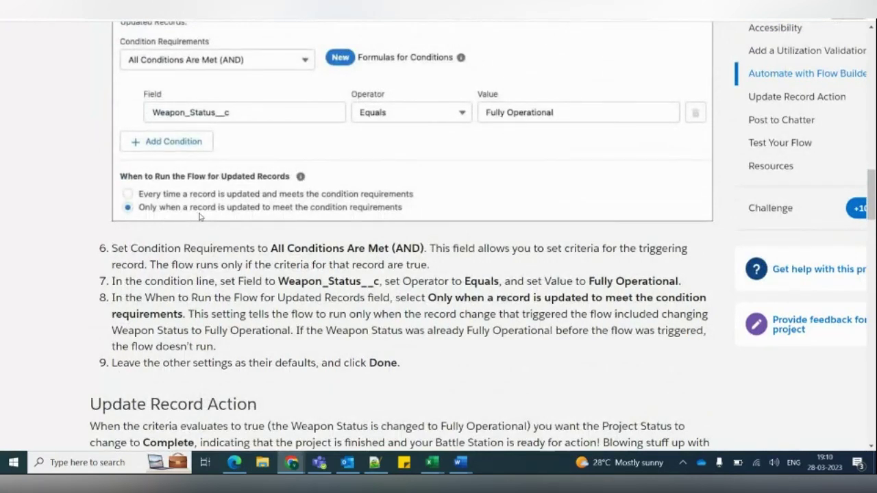
{"action": "scroll", "coordinate": [204, 241], "scroll_direction": "down", "scroll_amount": 1}
{"action": "scroll", "coordinate": [204, 241], "scroll_direction": "down", "scroll_amount": 1}
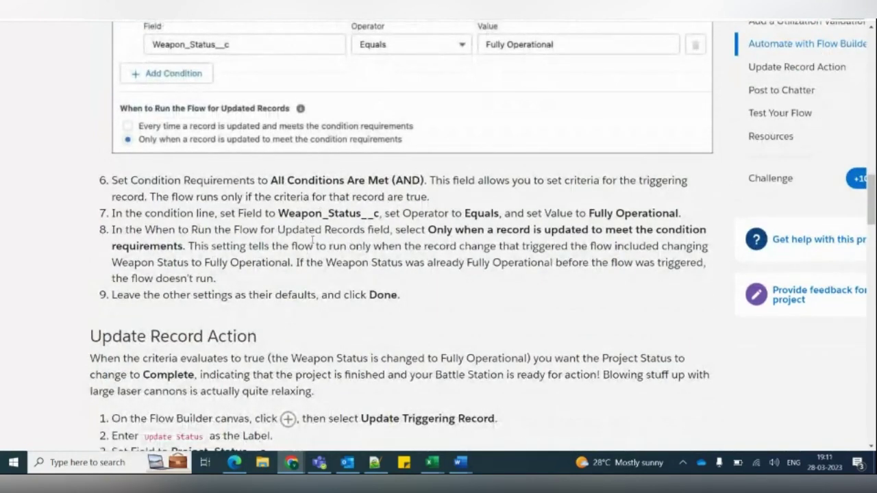
{"action": "scroll", "coordinate": [312, 240], "scroll_direction": "down", "scroll_amount": 1}
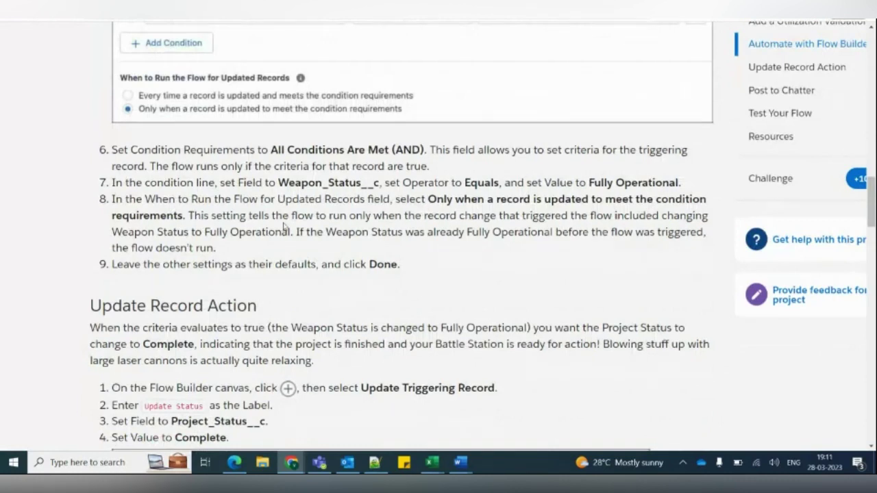
{"action": "scroll", "coordinate": [277, 213], "scroll_direction": "down", "scroll_amount": 1}
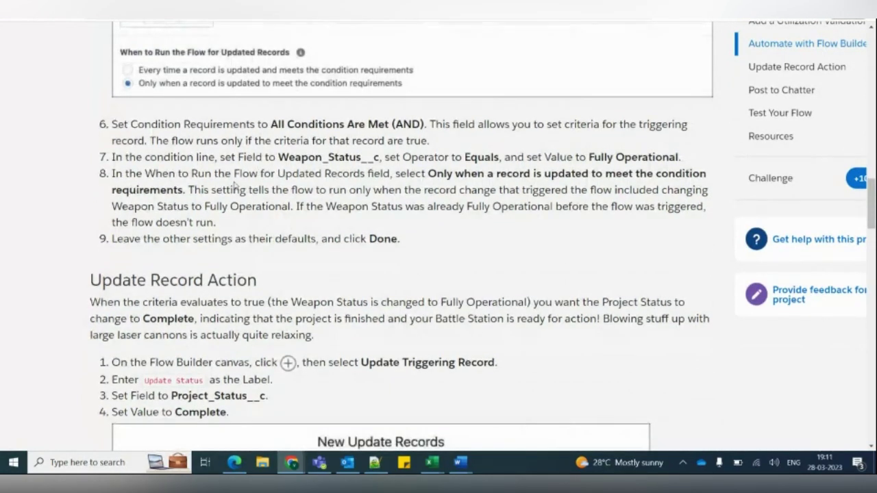
Step: Read the Update Record Action section's purpose and its instructions for the triggering record update's label, field and value
{"action": "scroll", "coordinate": [259, 172], "scroll_direction": "down", "scroll_amount": 3}
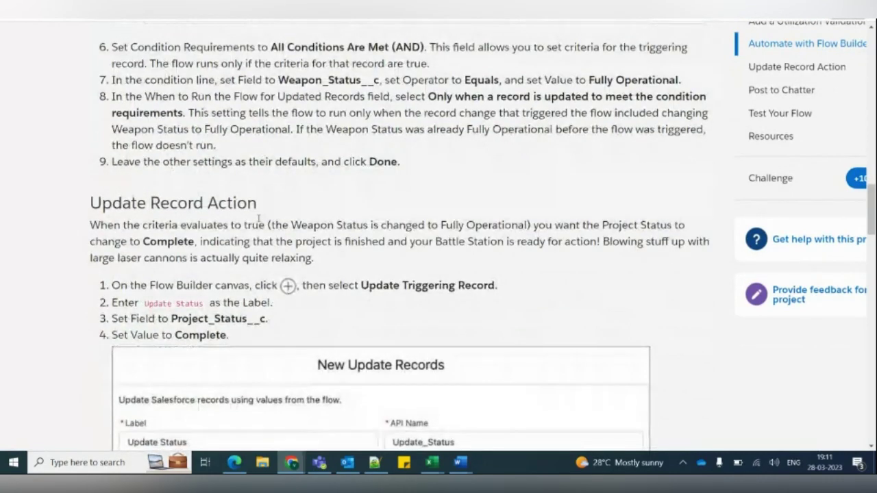
{"action": "scroll", "coordinate": [259, 219], "scroll_direction": "down", "scroll_amount": 2}
{"action": "scroll", "coordinate": [291, 270], "scroll_direction": "down", "scroll_amount": 2}
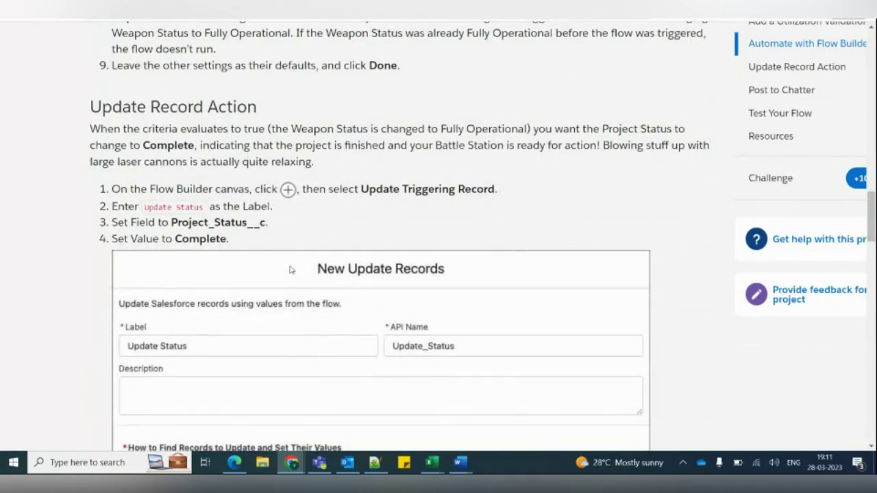
{"action": "scroll", "coordinate": [291, 269], "scroll_direction": "down", "scroll_amount": 1}
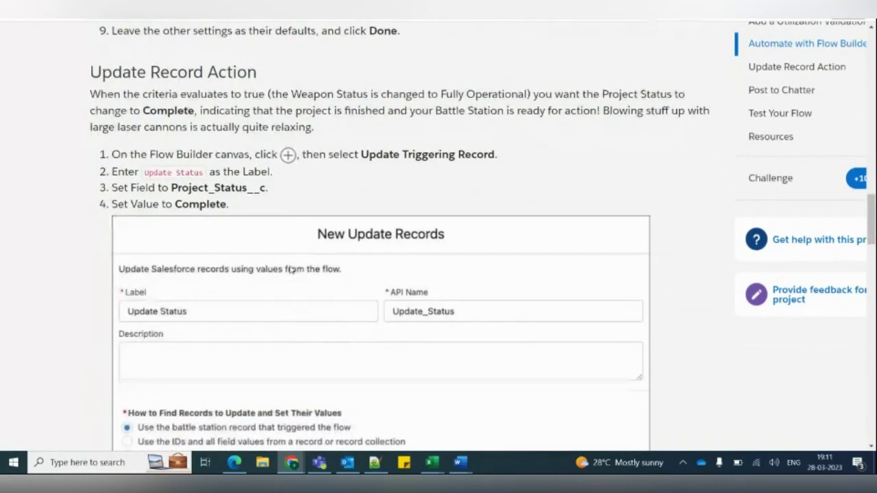
{"action": "scroll", "coordinate": [291, 270], "scroll_direction": "down", "scroll_amount": 3}
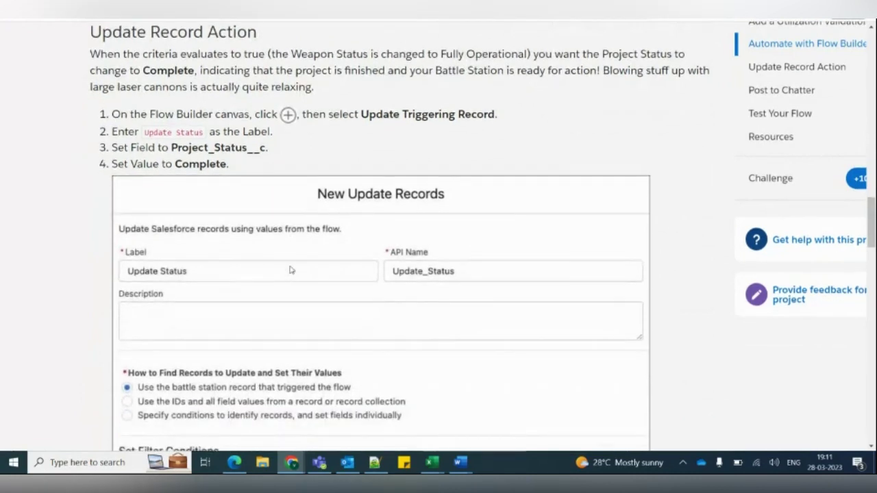
Step: Examine the New Update Records example's record-finding options, filter conditions and field values, and read on to the Post to Chatter section
{"action": "scroll", "coordinate": [291, 270], "scroll_direction": "down", "scroll_amount": 2}
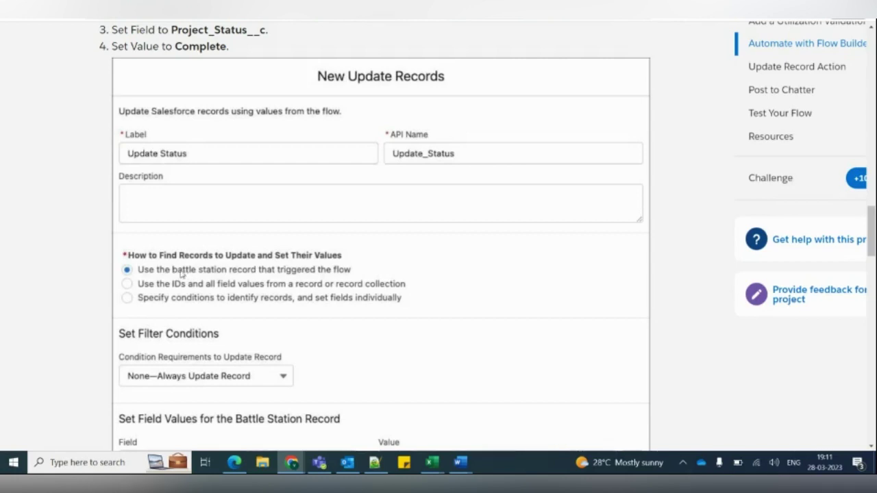
{"action": "scroll", "coordinate": [181, 273], "scroll_direction": "down", "scroll_amount": 1}
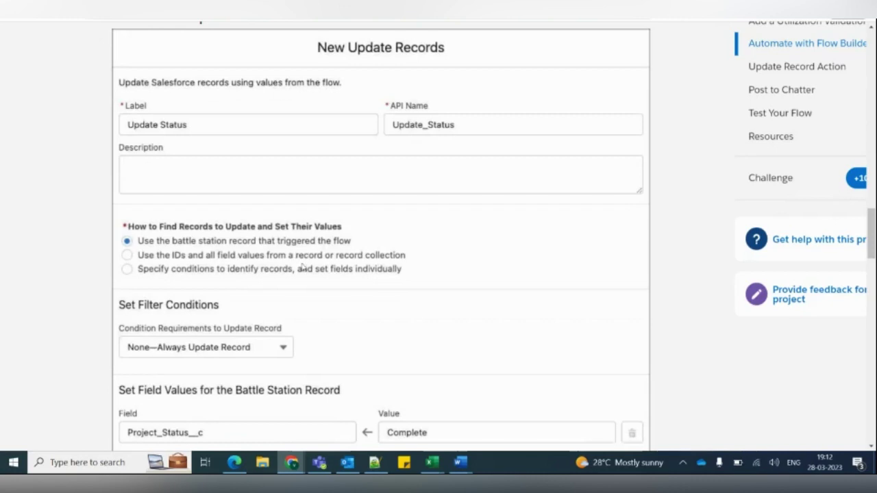
{"action": "scroll", "coordinate": [277, 265], "scroll_direction": "down", "scroll_amount": 1}
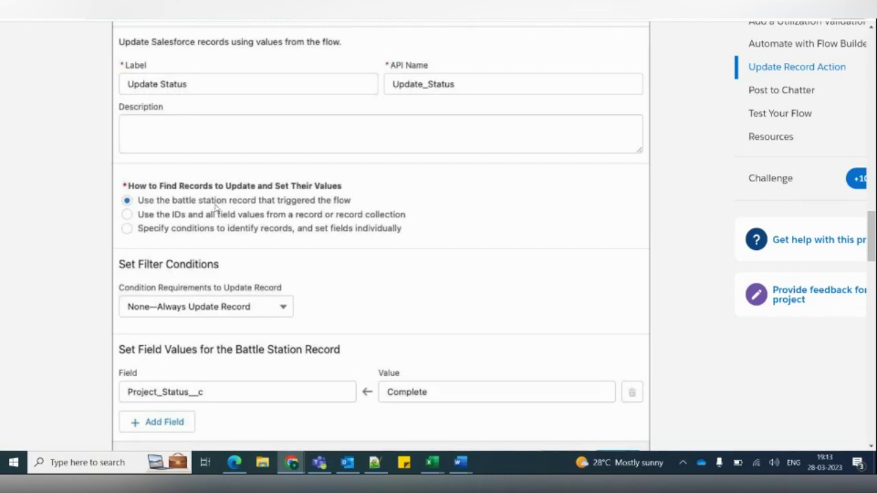
{"action": "scroll", "coordinate": [216, 209], "scroll_direction": "down", "scroll_amount": 1}
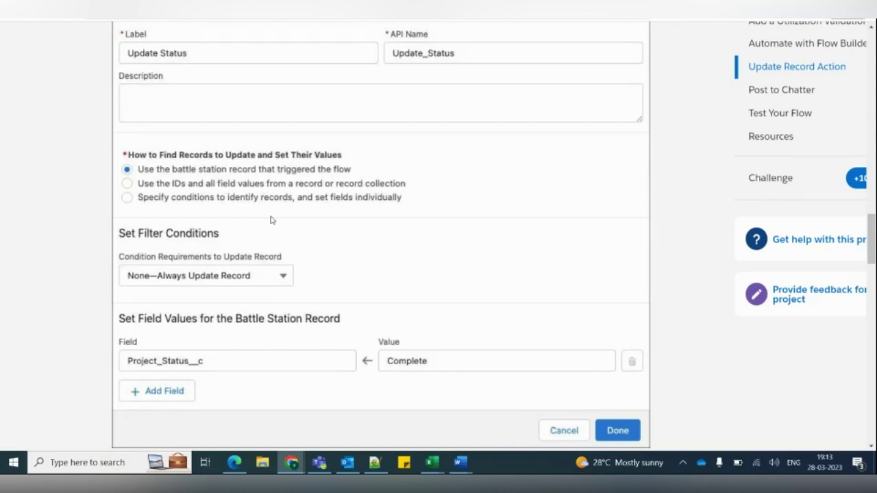
{"action": "scroll", "coordinate": [313, 213], "scroll_direction": "down", "scroll_amount": 3}
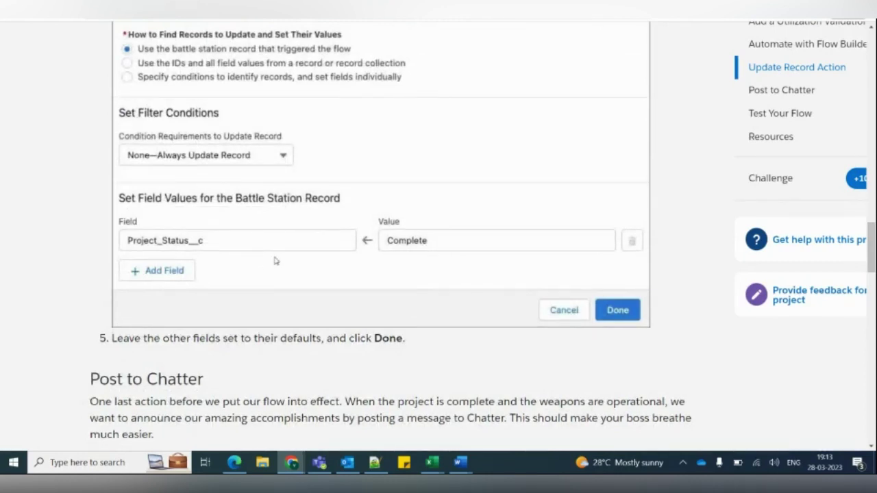
{"action": "scroll", "coordinate": [275, 261], "scroll_direction": "down", "scroll_amount": 3}
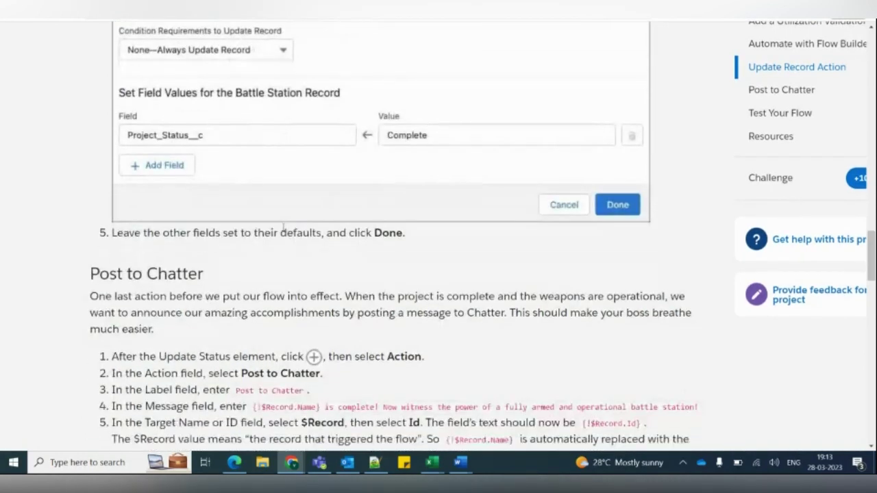
Step: Go back over the New Update Records example and the flow's run conditions as far as the Configure Trigger options
{"action": "scroll", "coordinate": [226, 220], "scroll_direction": "down", "scroll_amount": 2}
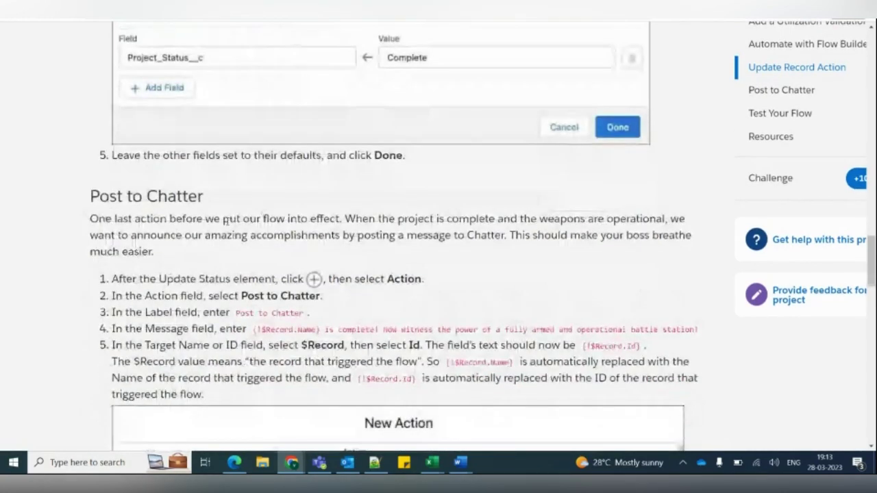
{"action": "scroll", "coordinate": [241, 198], "scroll_direction": "up", "scroll_amount": 3}
{"action": "scroll", "coordinate": [260, 186], "scroll_direction": "up", "scroll_amount": 6}
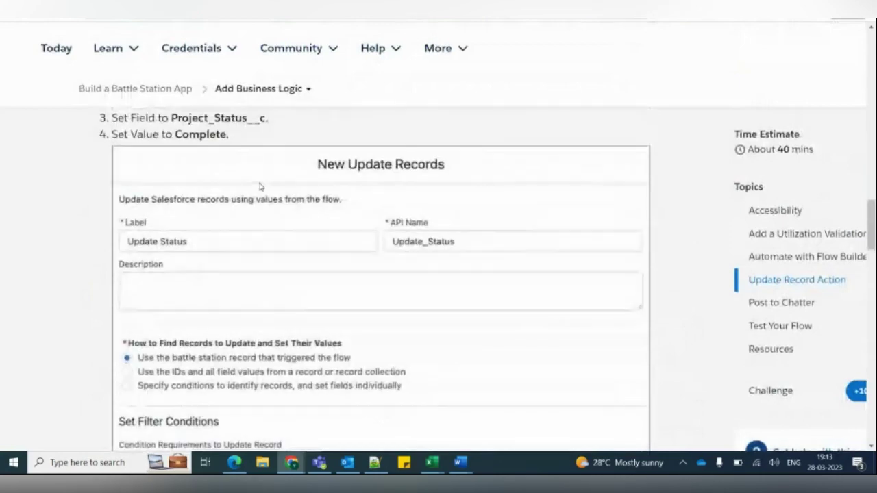
{"action": "scroll", "coordinate": [259, 187], "scroll_direction": "up", "scroll_amount": 5}
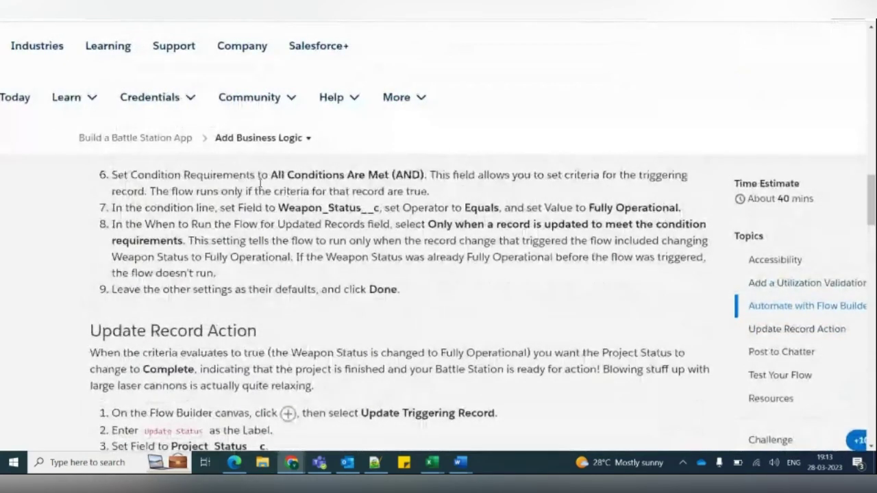
{"action": "scroll", "coordinate": [259, 186], "scroll_direction": "up", "scroll_amount": 3}
{"action": "scroll", "coordinate": [260, 186], "scroll_direction": "up", "scroll_amount": 4}
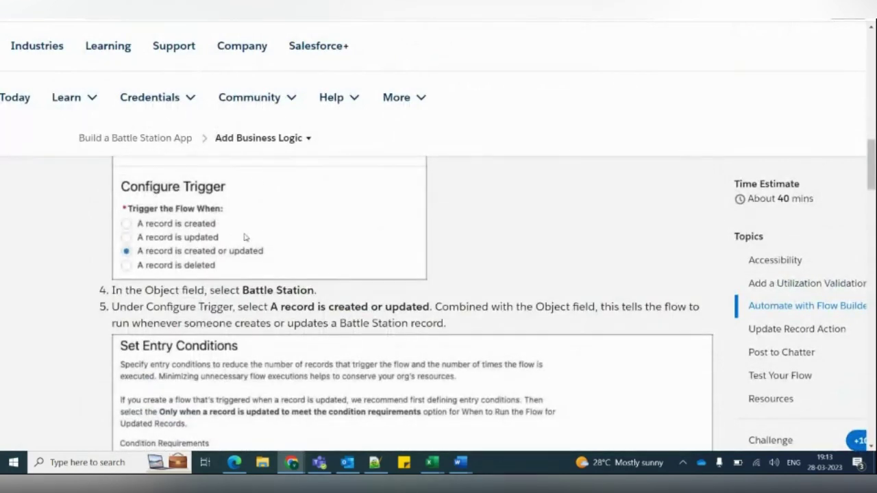
Step: Review the Set Entry Conditions example, the Update Record Action instructions and the field values set for the Battle Station record
{"action": "scroll", "coordinate": [245, 237], "scroll_direction": "down", "scroll_amount": 5}
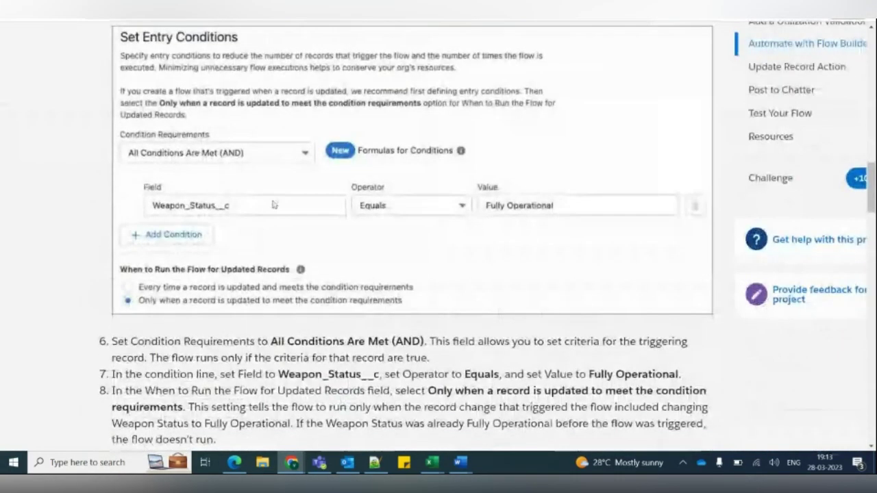
{"action": "scroll", "coordinate": [274, 204], "scroll_direction": "down", "scroll_amount": 3}
{"action": "scroll", "coordinate": [263, 200], "scroll_direction": "down", "scroll_amount": 3}
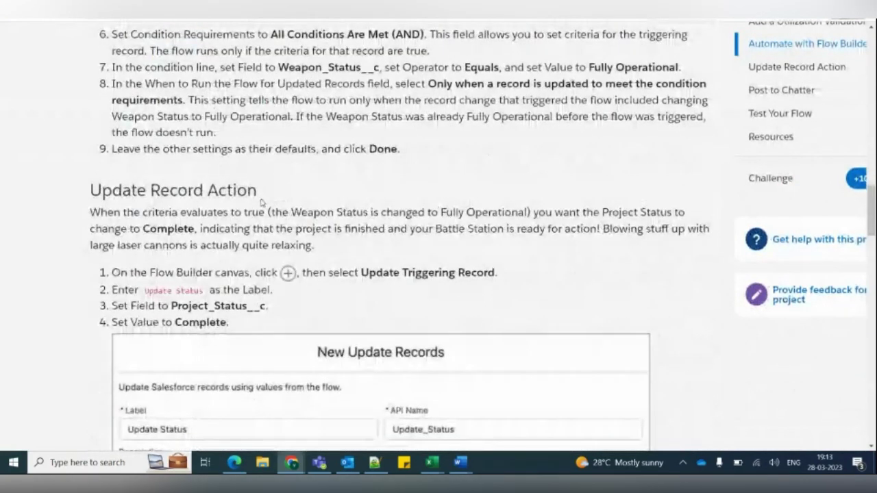
{"action": "scroll", "coordinate": [261, 201], "scroll_direction": "down", "scroll_amount": 2}
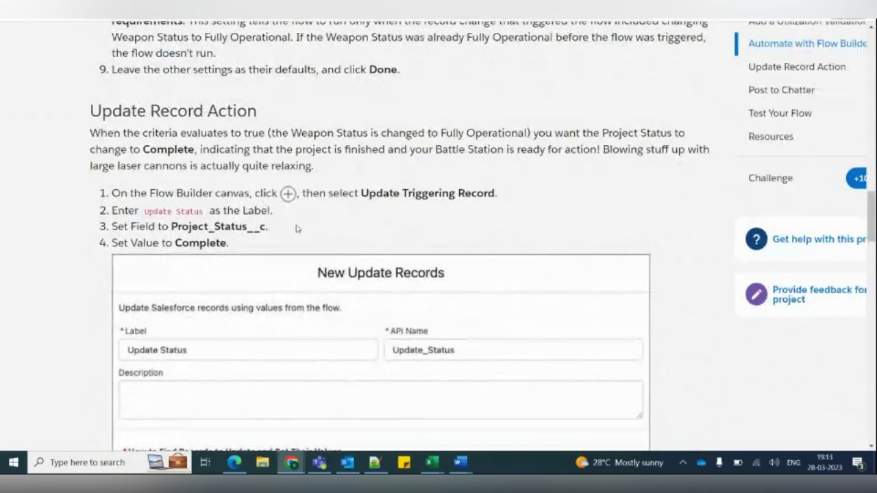
{"action": "scroll", "coordinate": [277, 227], "scroll_direction": "down", "scroll_amount": 4}
{"action": "scroll", "coordinate": [279, 225], "scroll_direction": "down", "scroll_amount": 6}
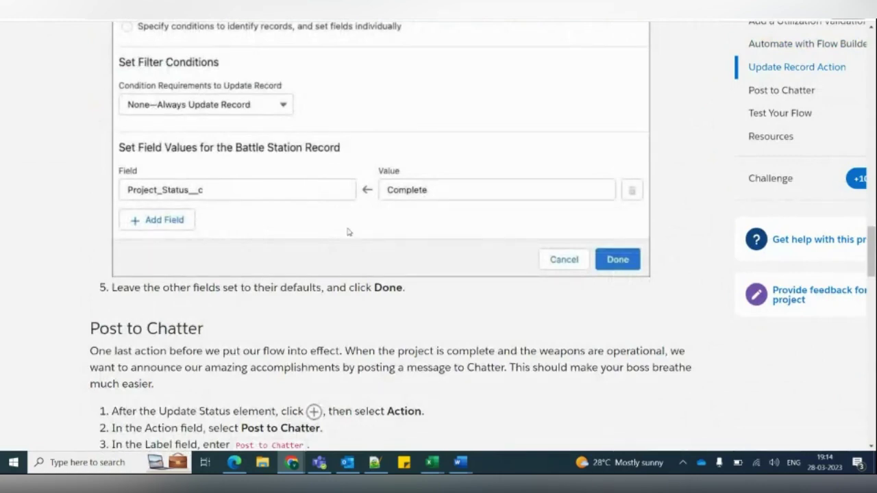
Step: Read Post to Chatter instructions 1 to 5, highlighting Record in the message text and checking the $Record explanation
{"action": "scroll", "coordinate": [347, 232], "scroll_direction": "down", "scroll_amount": 3}
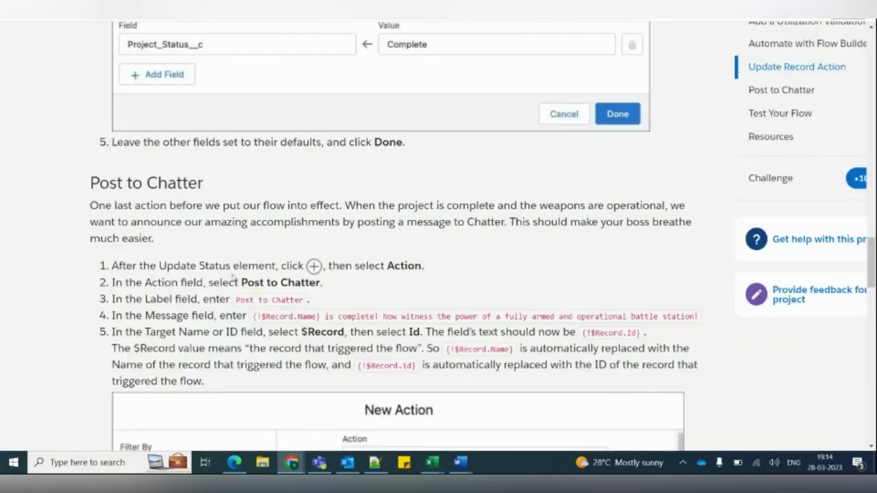
{"action": "scroll", "coordinate": [233, 277], "scroll_direction": "down", "scroll_amount": 1}
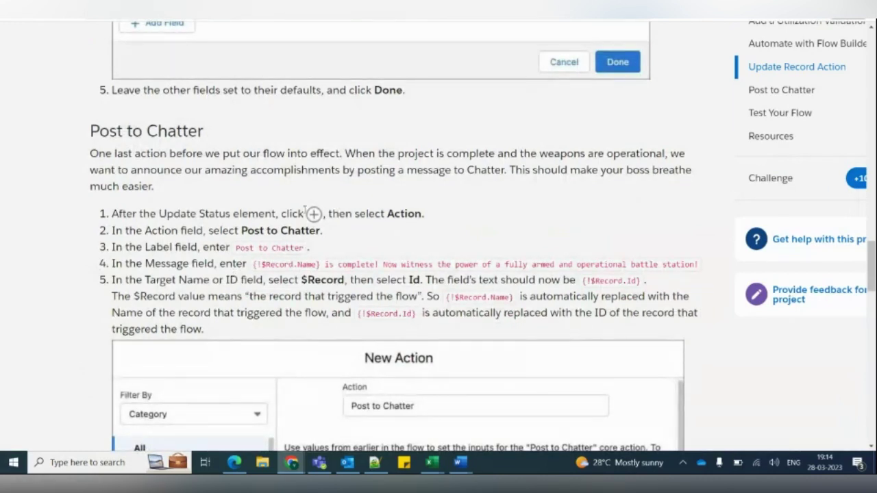
{"action": "scroll", "coordinate": [313, 213], "scroll_direction": "down", "scroll_amount": 1}
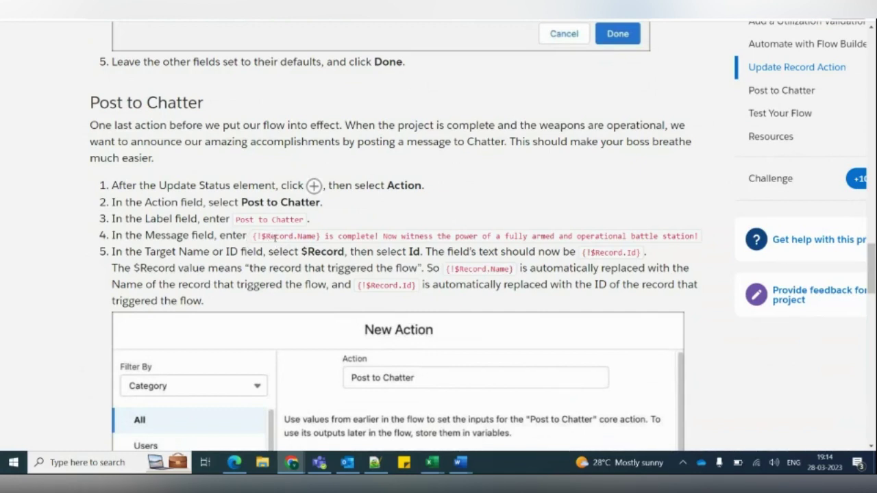
{"action": "double_click", "coordinate": [272, 237]}
{"action": "scroll", "coordinate": [310, 248], "scroll_direction": "down", "scroll_amount": 1}
{"action": "scroll", "coordinate": [310, 248], "scroll_direction": "down", "scroll_amount": 1}
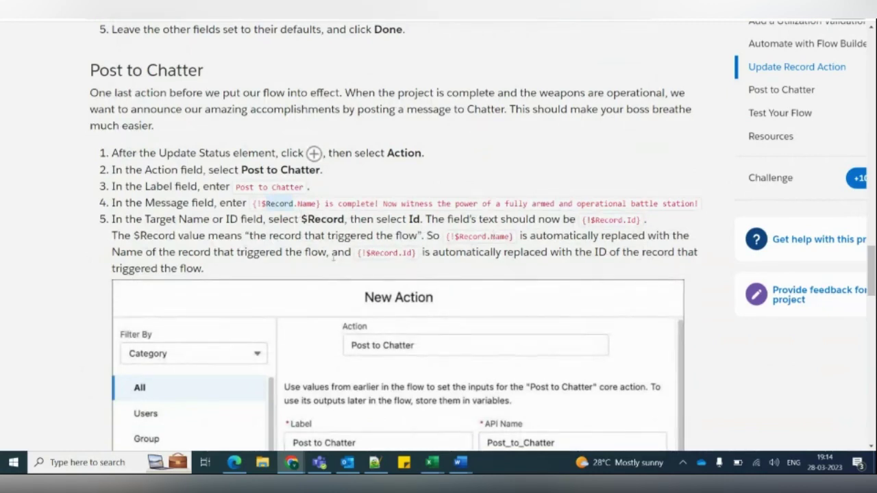
{"action": "scroll", "coordinate": [373, 255], "scroll_direction": "down", "scroll_amount": 1}
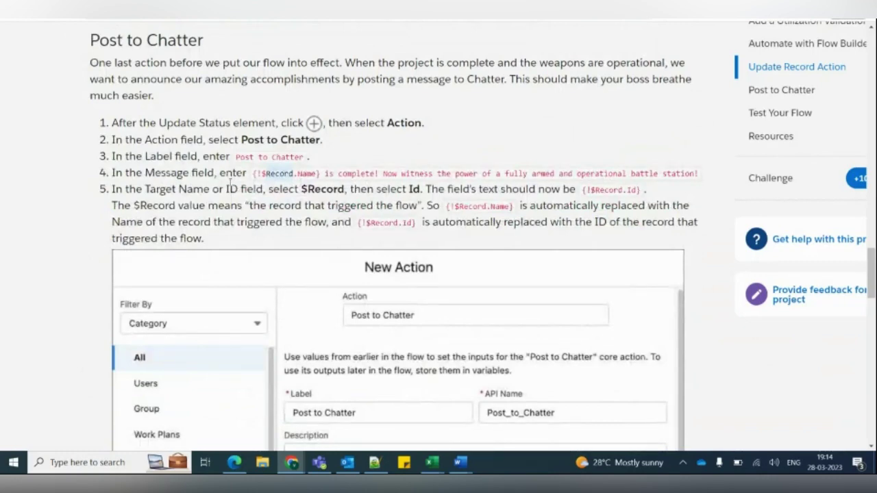
{"action": "scroll", "coordinate": [321, 227], "scroll_direction": "down", "scroll_amount": 1}
Step: Examine the New Action example for Post to Chatter, including its label, API name, message and target inputs
{"action": "scroll", "coordinate": [321, 227], "scroll_direction": "down", "scroll_amount": 5}
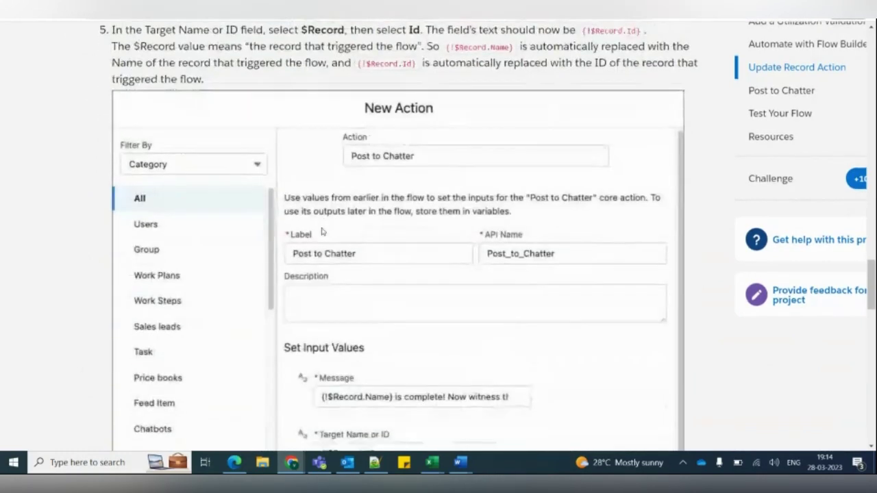
{"action": "scroll", "coordinate": [381, 262], "scroll_direction": "down", "scroll_amount": 2}
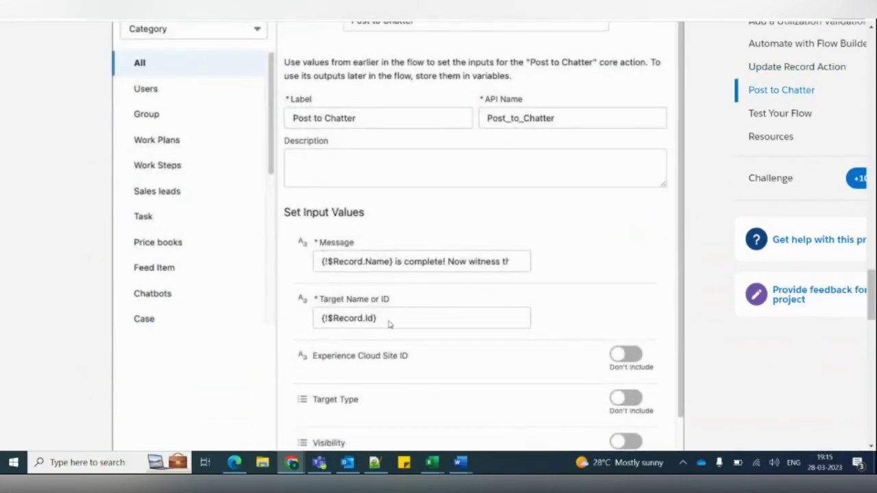
{"action": "scroll", "coordinate": [387, 324], "scroll_direction": "down", "scroll_amount": 2}
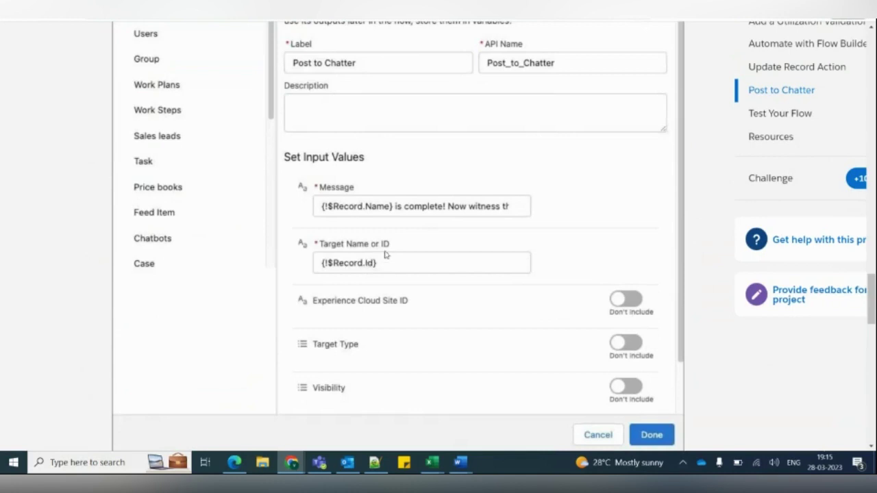
Step: Read Post to Chatter instructions 6 to 9 on saving the flow with its label and API name and activating it
{"action": "scroll", "coordinate": [384, 249], "scroll_direction": "down", "scroll_amount": 3}
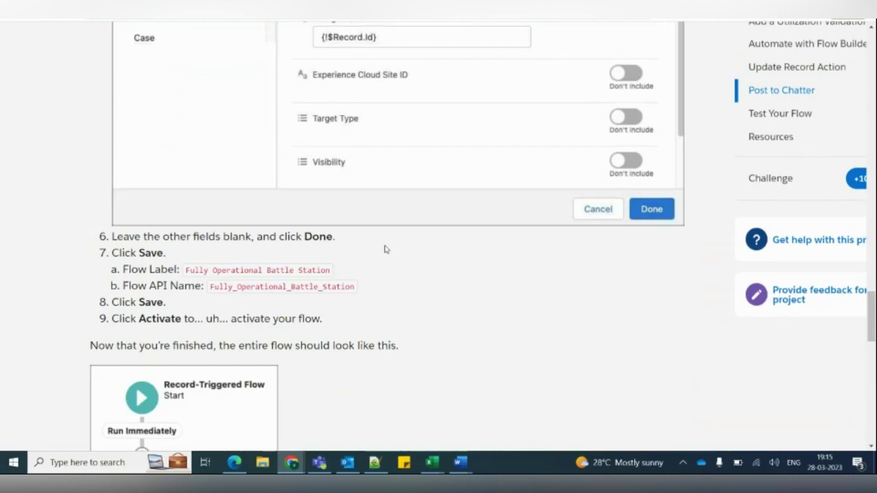
{"action": "scroll", "coordinate": [385, 249], "scroll_direction": "down", "scroll_amount": 1}
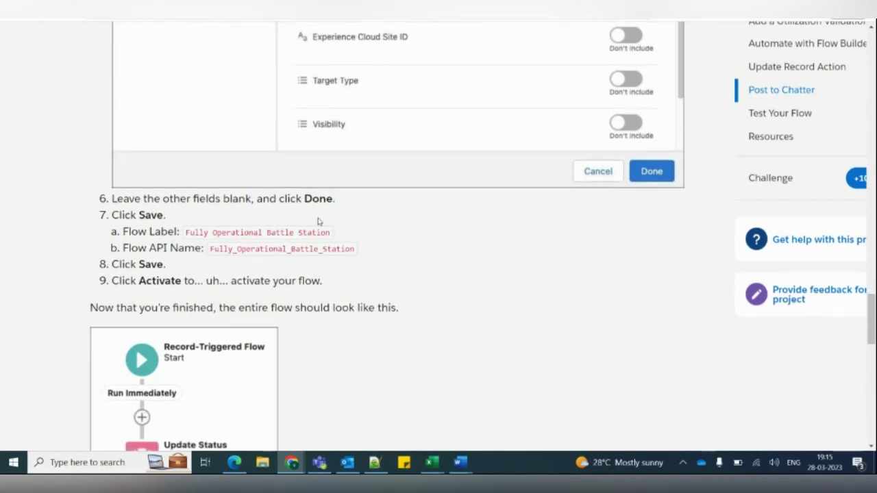
{"action": "scroll", "coordinate": [249, 261], "scroll_direction": "down", "scroll_amount": 1}
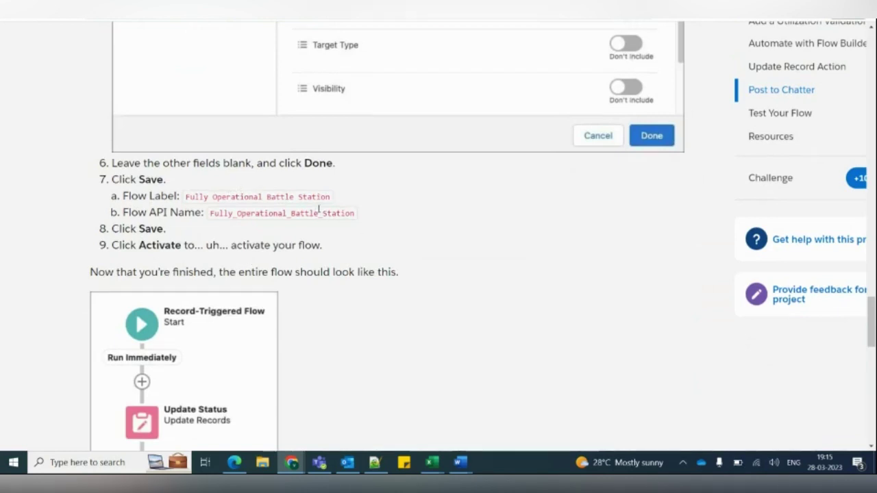
{"action": "scroll", "coordinate": [289, 246], "scroll_direction": "down", "scroll_amount": 2}
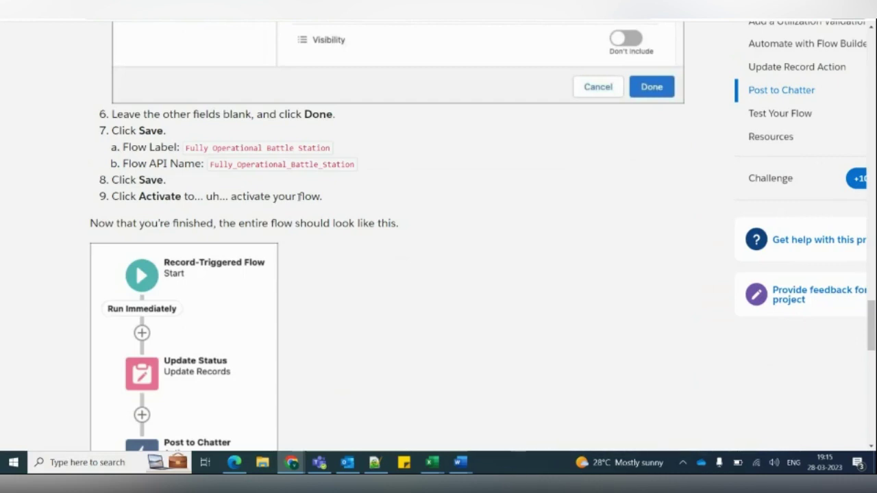
{"action": "scroll", "coordinate": [299, 196], "scroll_direction": "down", "scroll_amount": 1}
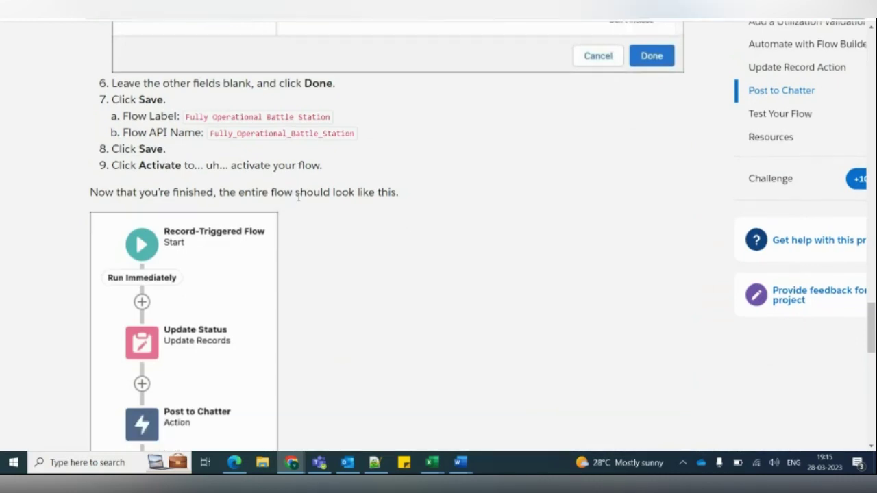
Step: Examine the finished flow diagram from the Record-Triggered Flow start through Update Status and Post to Chatter to the end
{"action": "scroll", "coordinate": [299, 196], "scroll_direction": "down", "scroll_amount": 2}
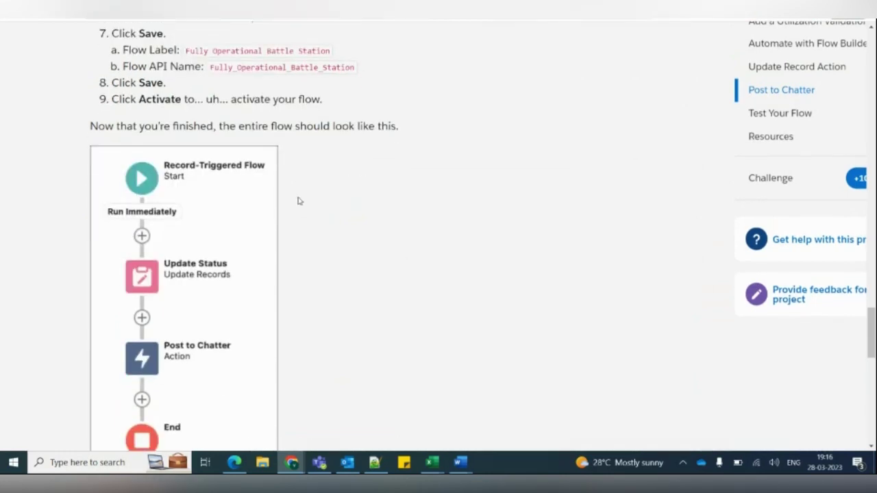
{"action": "scroll", "coordinate": [299, 201], "scroll_direction": "down", "scroll_amount": 2}
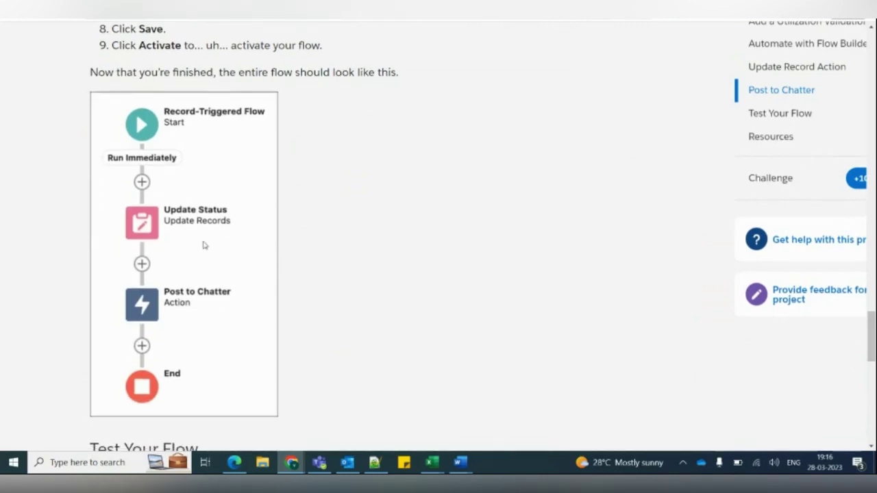
{"action": "scroll", "coordinate": [204, 245], "scroll_direction": "down", "scroll_amount": 1}
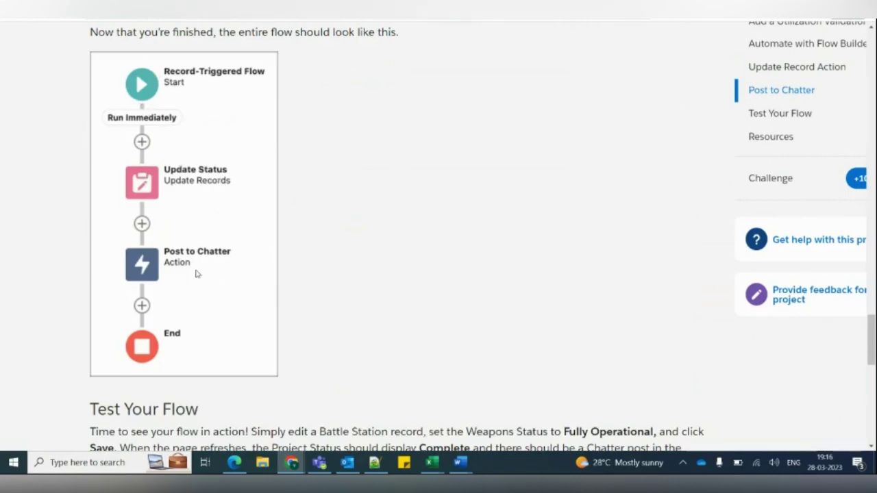
{"action": "scroll", "coordinate": [219, 267], "scroll_direction": "down", "scroll_amount": 1}
{"action": "scroll", "coordinate": [219, 267], "scroll_direction": "down", "scroll_amount": 1}
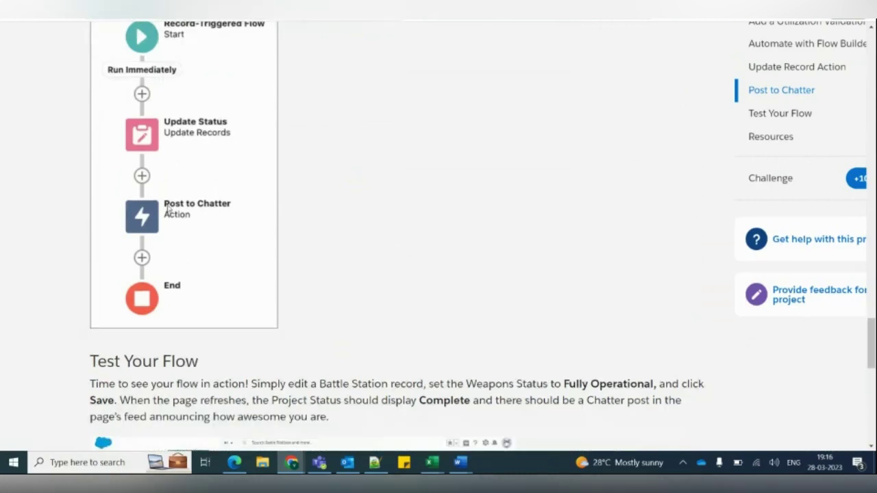
Step: Read the Test Your Flow section, enlarge its Obliteration Station example to check the statuses and Chatter post, and continue to Verify Step
{"action": "scroll", "coordinate": [198, 215], "scroll_direction": "down", "scroll_amount": 3}
{"action": "scroll", "coordinate": [199, 327], "scroll_direction": "down", "scroll_amount": 2}
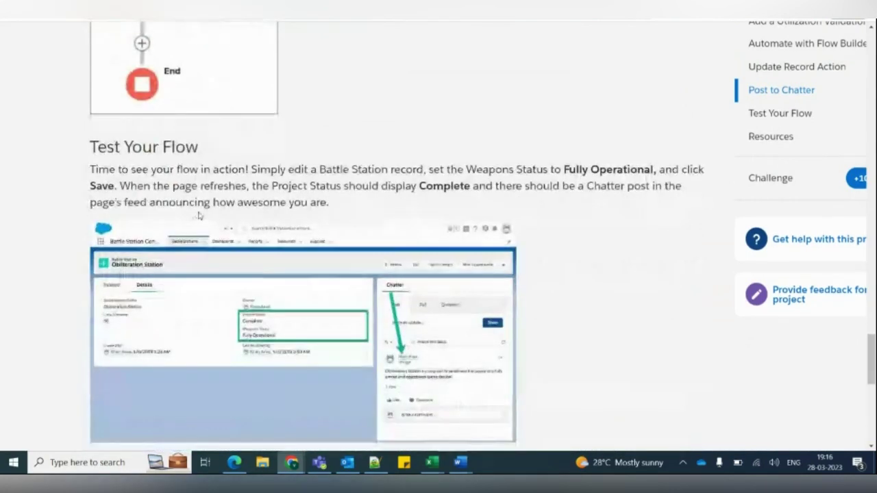
{"action": "scroll", "coordinate": [405, 342], "scroll_direction": "down", "scroll_amount": 1}
{"action": "scroll", "coordinate": [414, 347], "scroll_direction": "down", "scroll_amount": 1}
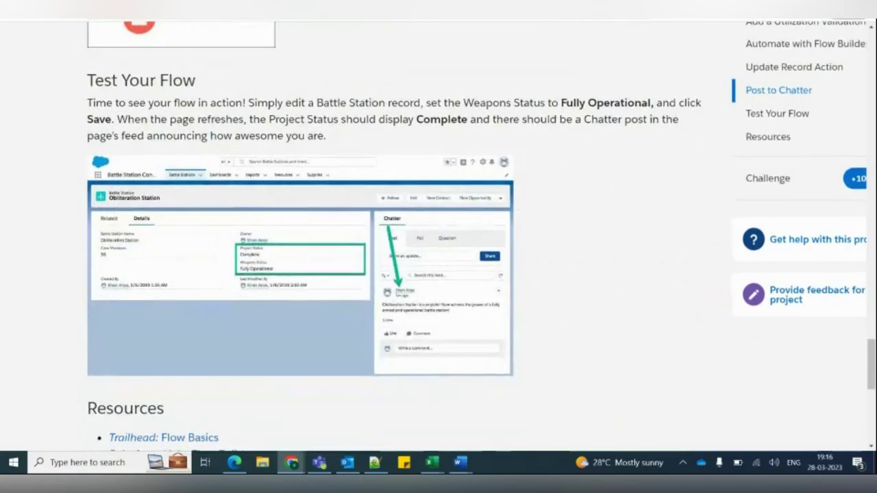
{"action": "scroll", "coordinate": [188, 301], "scroll_direction": "up", "scroll_amount": 3}
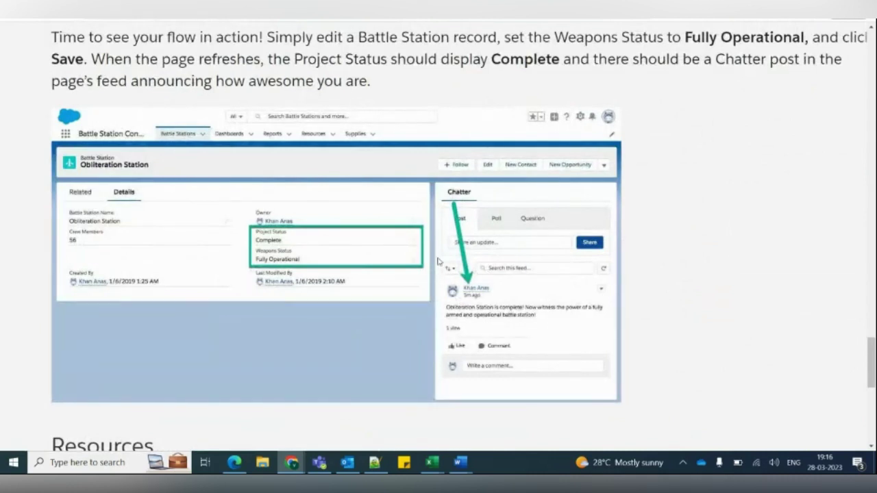
{"action": "scroll", "coordinate": [439, 261], "scroll_direction": "down", "scroll_amount": 1}
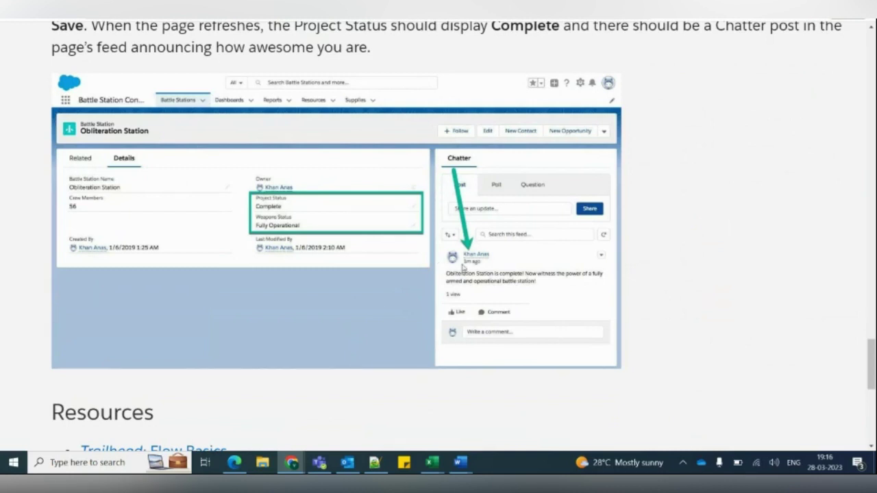
{"action": "scroll", "coordinate": [383, 311], "scroll_direction": "down", "scroll_amount": 3}
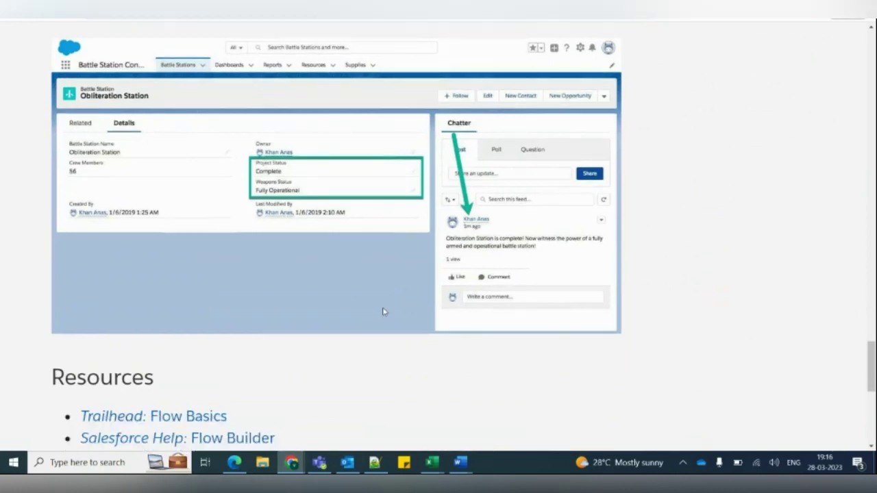
{"action": "scroll", "coordinate": [383, 312], "scroll_direction": "down", "scroll_amount": 4}
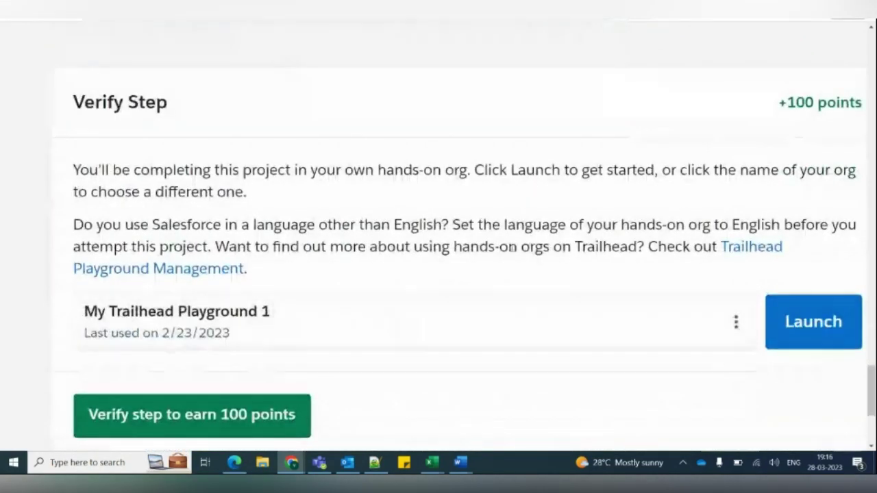
Step: Shrink the page to fit its full width and return to the beginning of the Automate with Flow Builder section
{"action": "key", "text": "ctrl+minus"}
{"action": "key", "text": "ctrl+minus"}
{"action": "key", "text": "ctrl+minus"}
{"action": "key", "text": "ctrl+minus"}
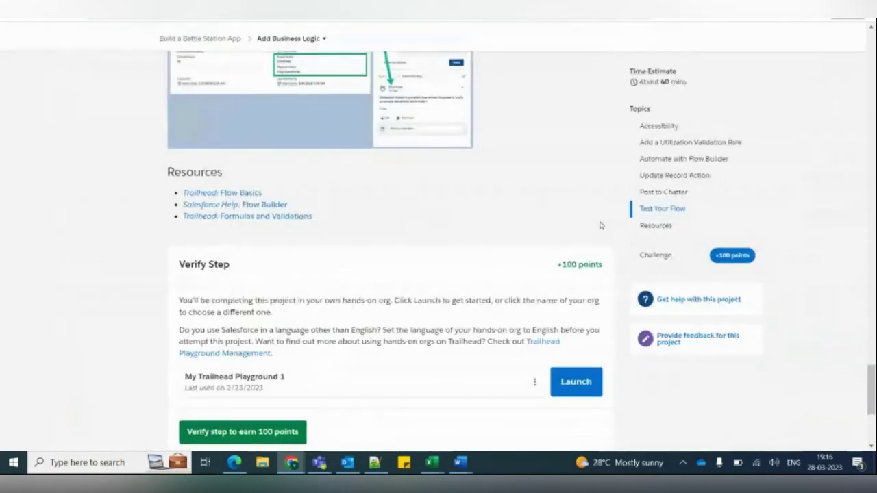
{"action": "scroll", "coordinate": [407, 198], "scroll_direction": "up", "scroll_amount": 3}
{"action": "scroll", "coordinate": [407, 197], "scroll_direction": "up", "scroll_amount": 12}
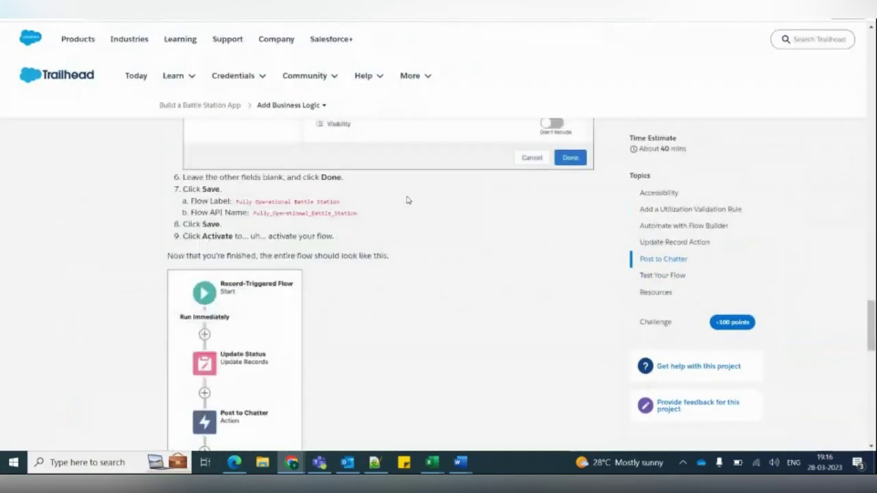
{"action": "scroll", "coordinate": [406, 200], "scroll_direction": "up", "scroll_amount": 6}
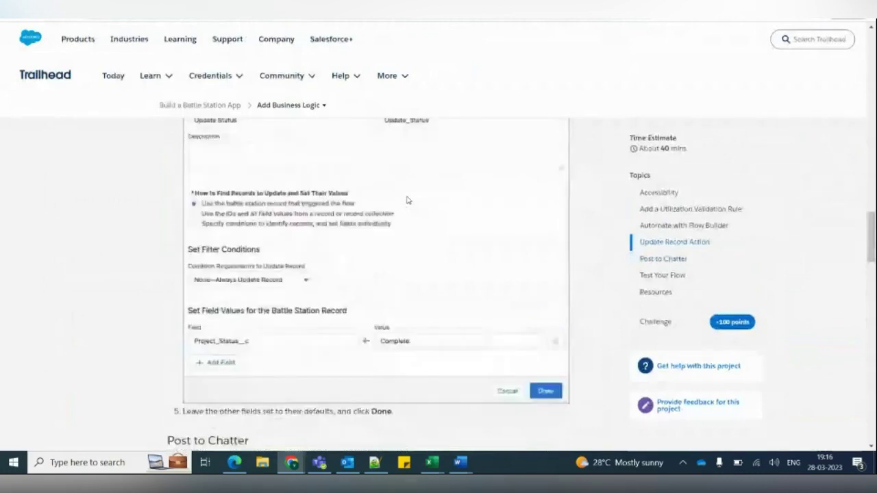
{"action": "scroll", "coordinate": [267, 259], "scroll_direction": "up", "scroll_amount": 8}
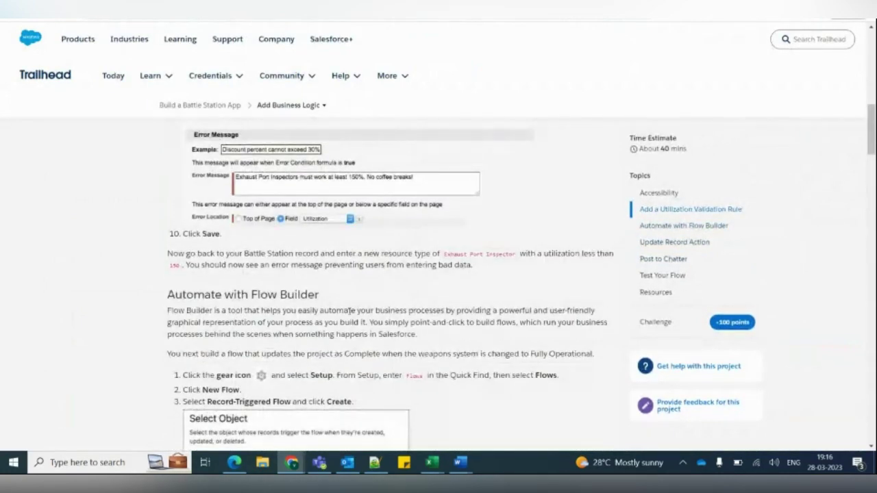
Step: Return from Automate with Flow Builder to the beginning of Add Business Logic and open the list of Build a Battle Station App steps
{"action": "scroll", "coordinate": [324, 315], "scroll_direction": "down", "scroll_amount": 2}
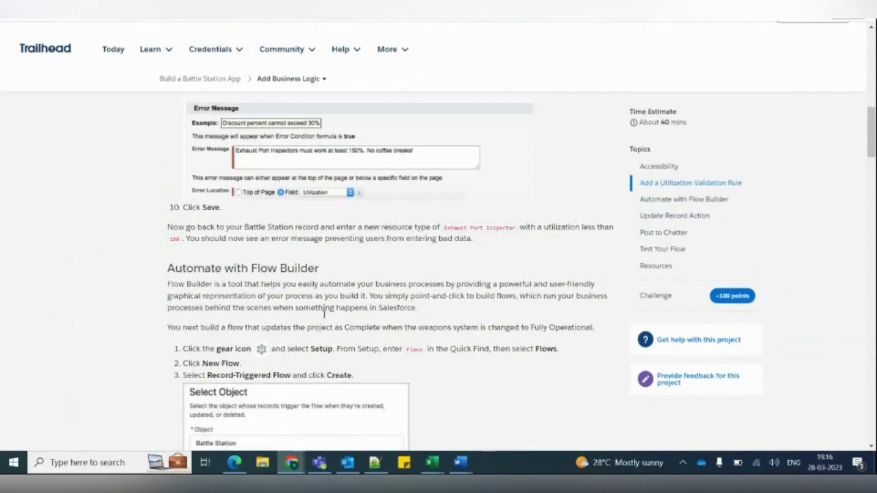
{"action": "scroll", "coordinate": [324, 315], "scroll_direction": "up", "scroll_amount": 3}
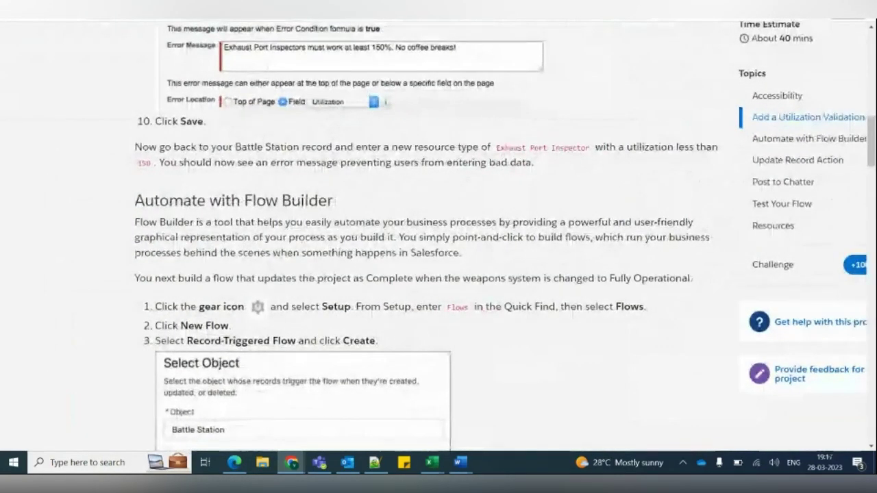
{"action": "scroll", "coordinate": [438, 235], "scroll_direction": "down", "scroll_amount": 1}
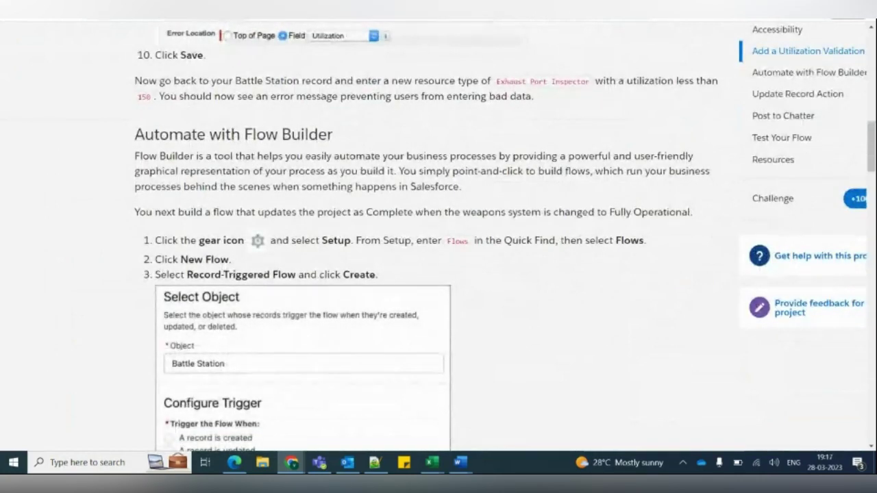
{"action": "scroll", "coordinate": [438, 246], "scroll_direction": "down", "scroll_amount": 3}
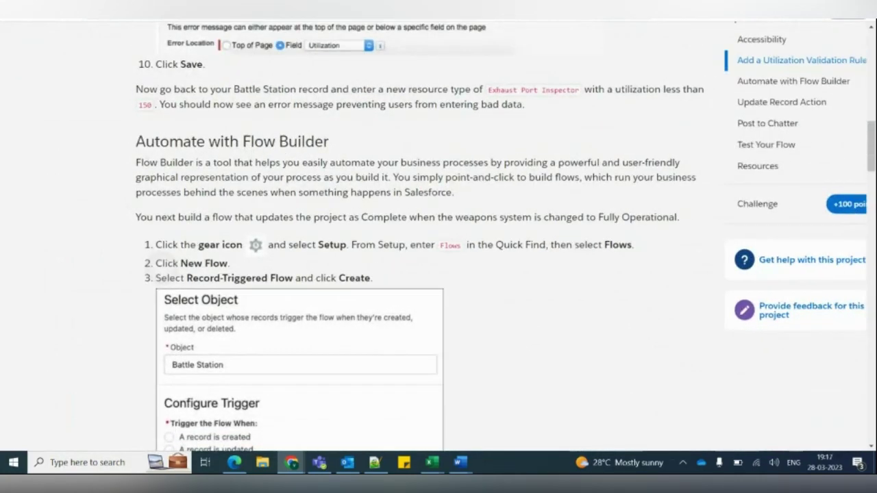
{"action": "scroll", "coordinate": [313, 277], "scroll_direction": "up", "scroll_amount": 5}
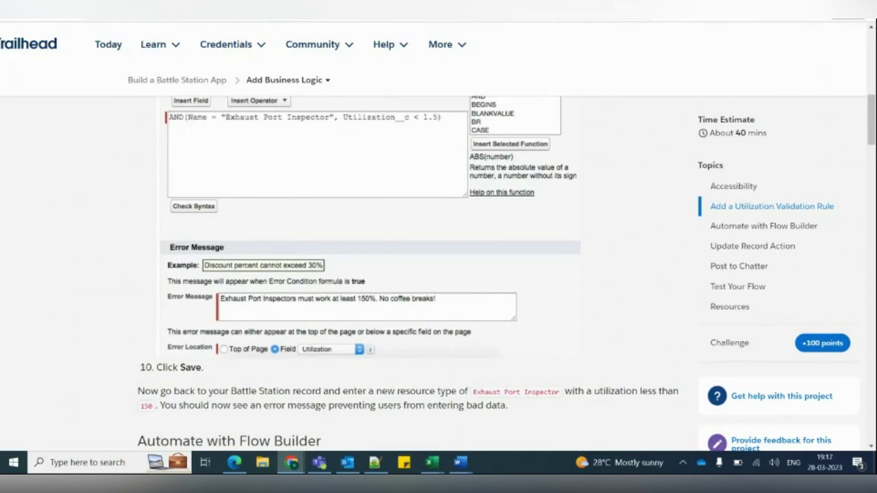
{"action": "scroll", "coordinate": [411, 274], "scroll_direction": "up", "scroll_amount": 10}
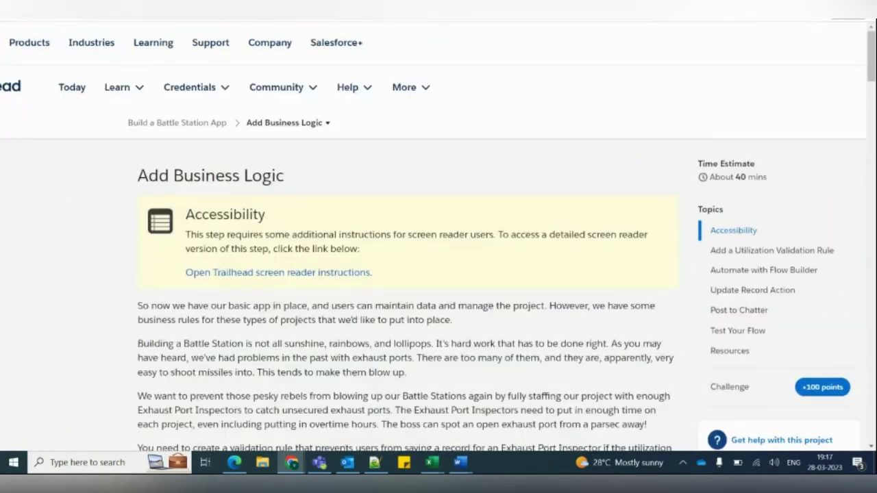
{"action": "left_click", "coordinate": [288, 124]}
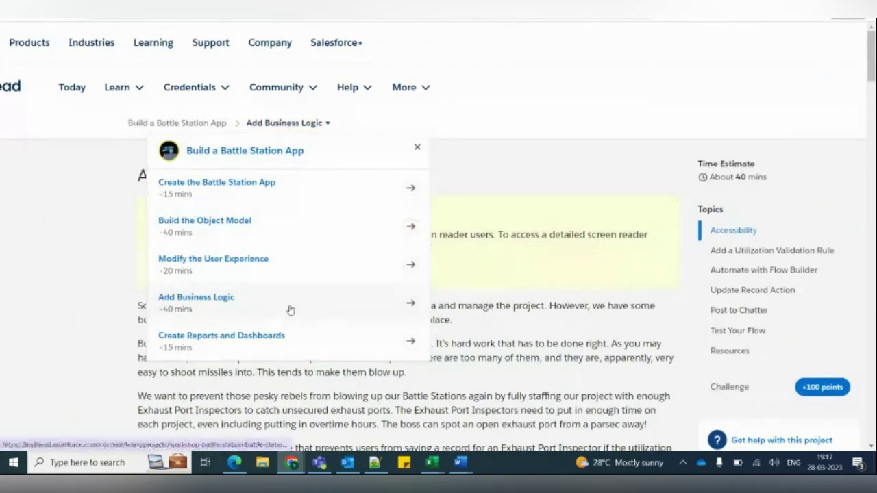